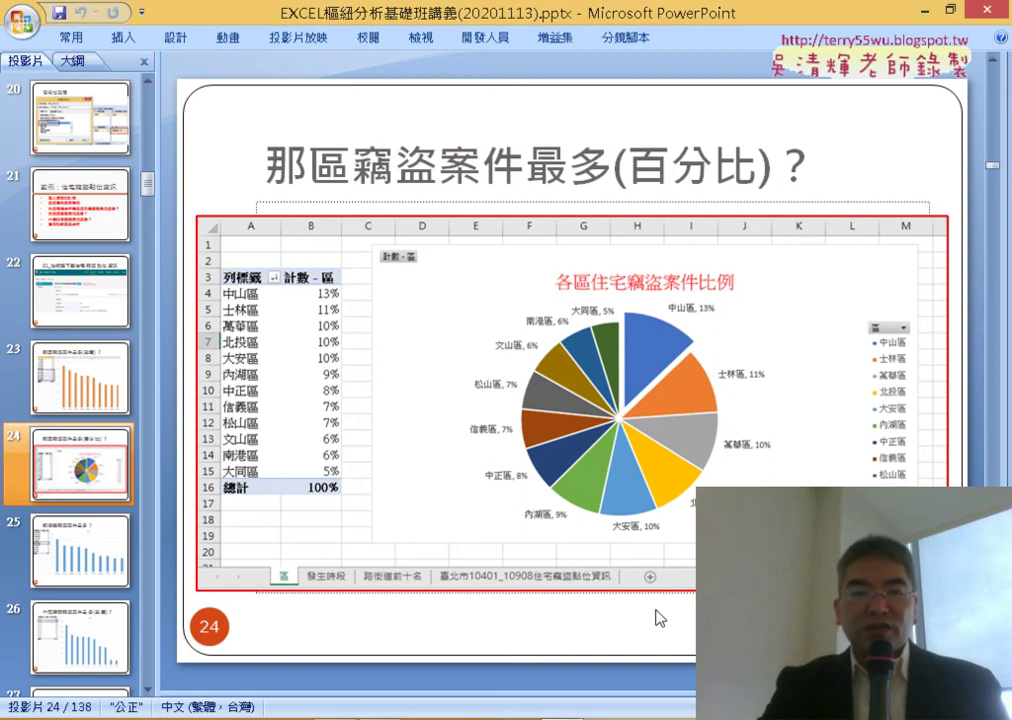
# Step: Start the slide show from slide 24, the district burglary percentage pie chart
pyautogui.hotkey('shift', 'F5')
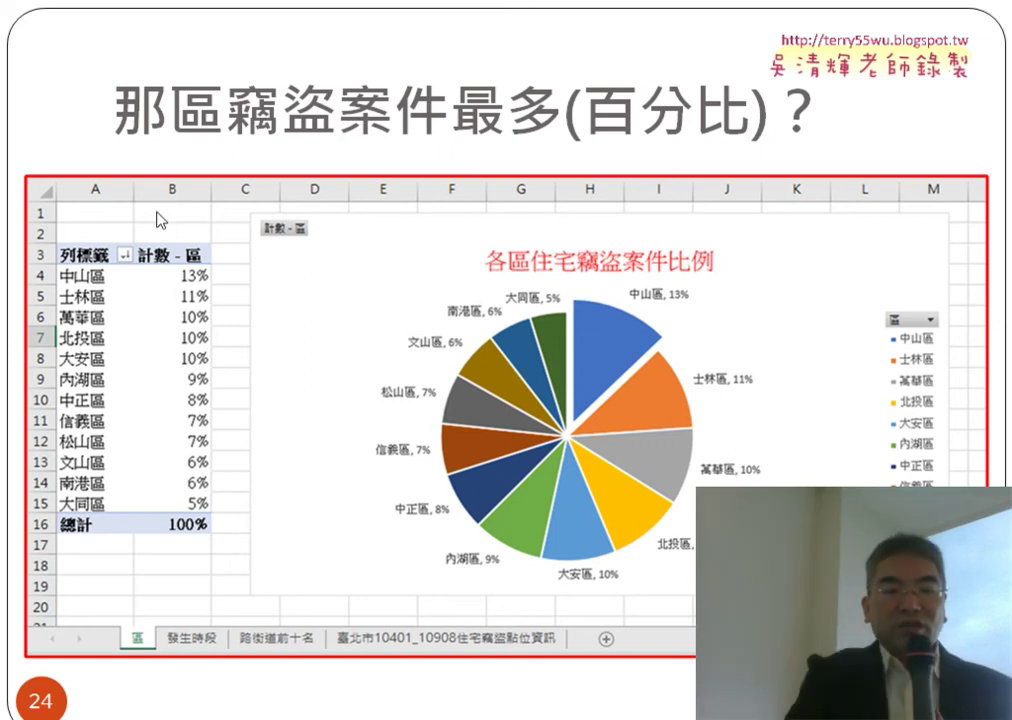
# Step: Circle the pivot table's percentage column and draw an arrow at it with the pen, then erase the ink
pyautogui.hotkey('ctrl', 'p')
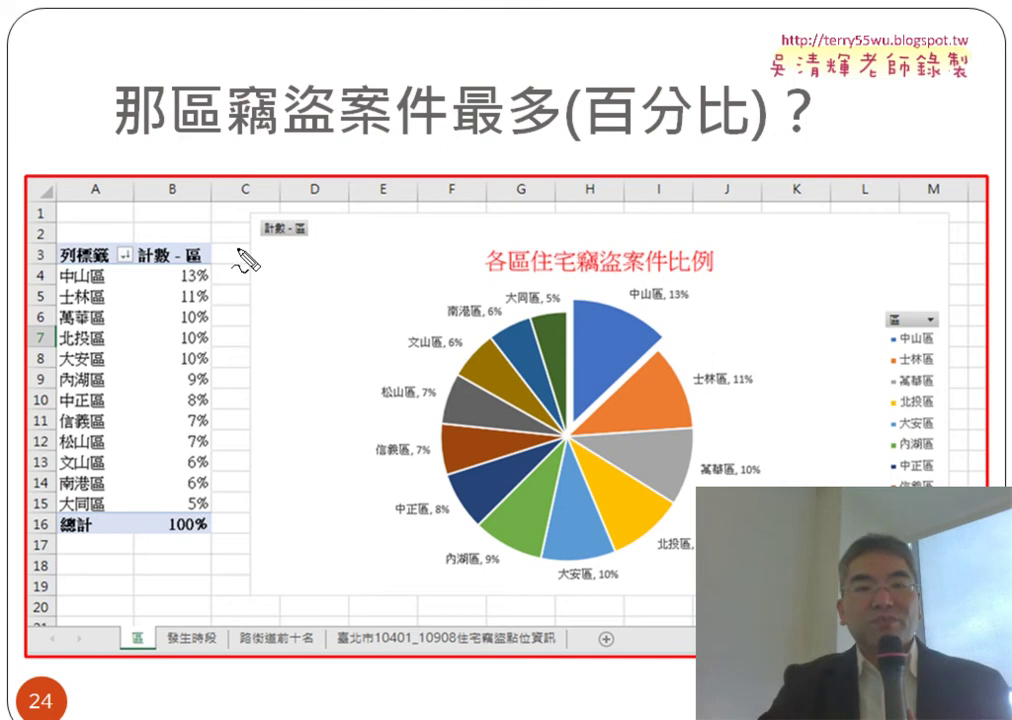
pyautogui.moveTo(235, 258)
pyautogui.mouseDown()
pyautogui.moveTo(238, 510)
pyautogui.moveTo(136, 463)
pyautogui.moveTo(102, 226)
pyautogui.moveTo(274, 290)
pyautogui.moveTo(262, 292)
pyautogui.mouseUp()
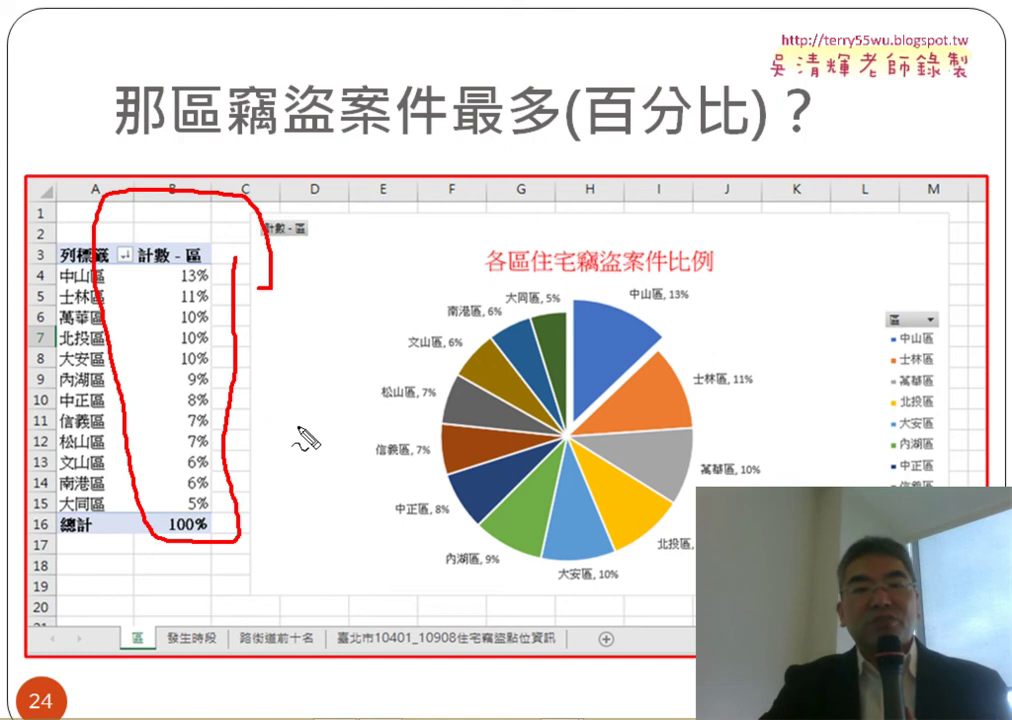
pyautogui.moveTo(298, 425)
pyautogui.mouseDown()
pyautogui.moveTo(246, 394)
pyautogui.moveTo(272, 380)
pyautogui.mouseUp()
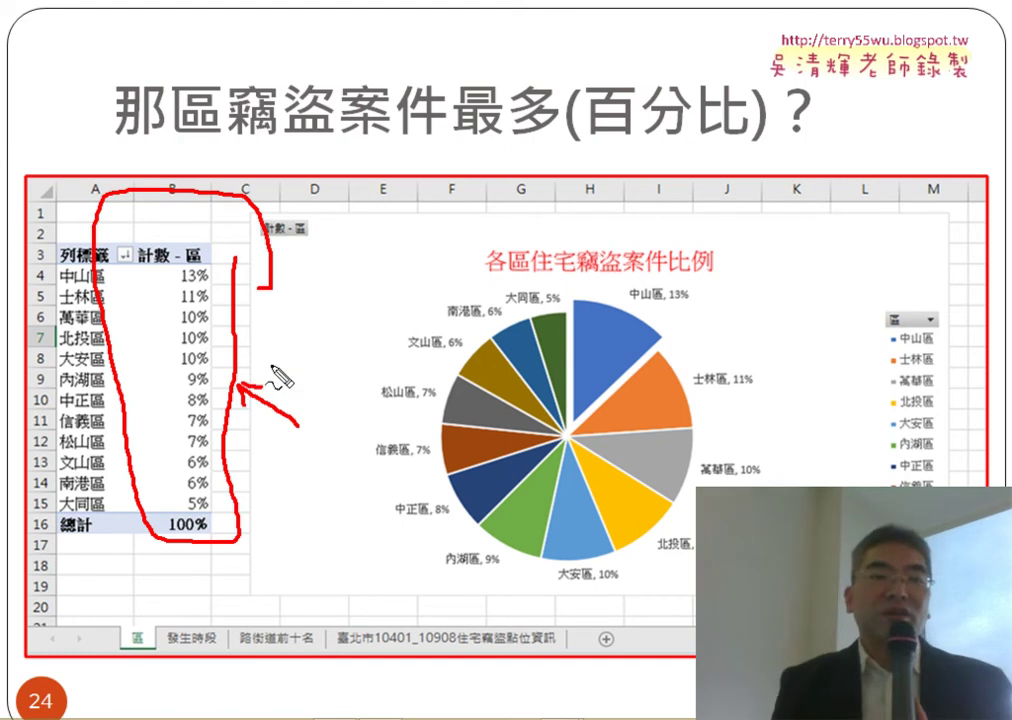
pyautogui.press('e')
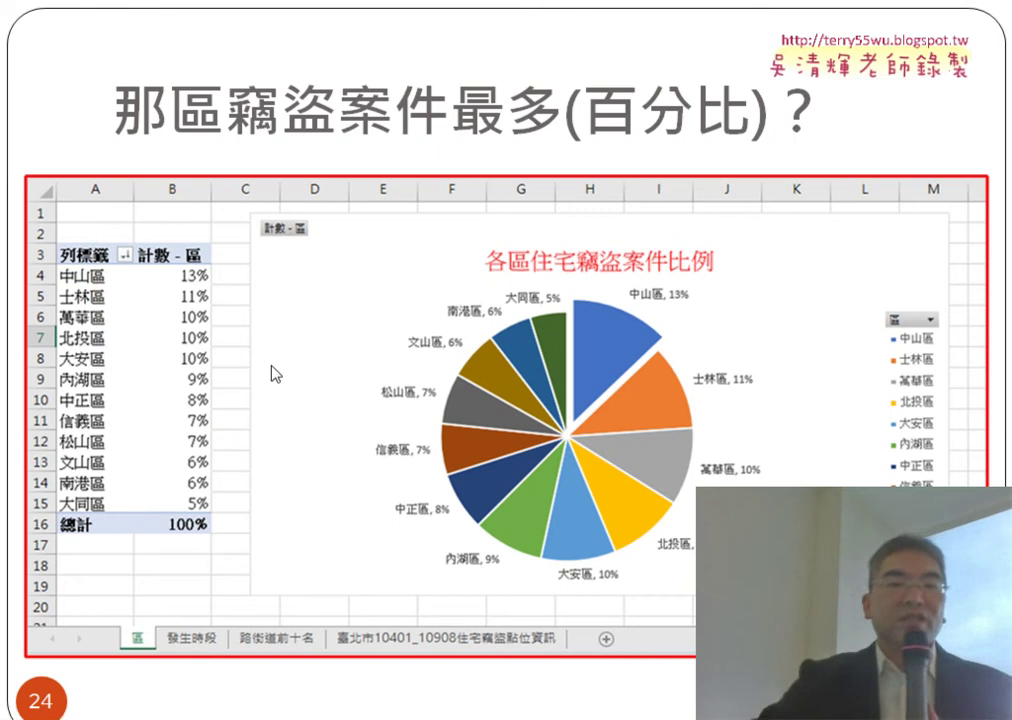
# Step: Page back to slide 23 and on to slide 25, end the show, and switch to the sample-files folder
pyautogui.press('pageup')
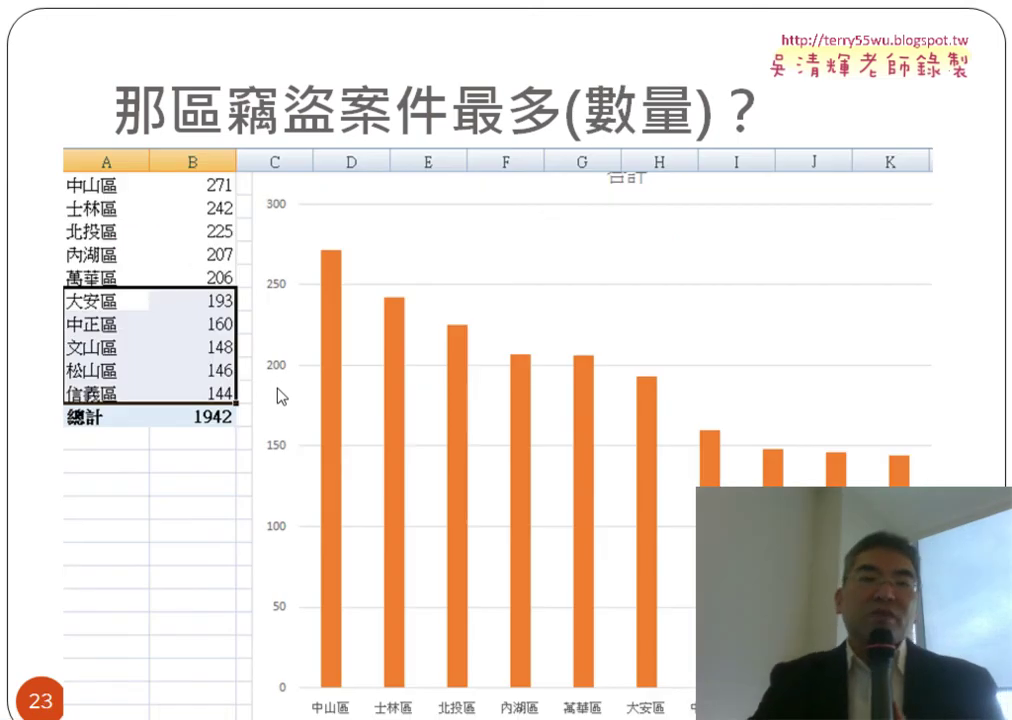
pyautogui.press('pagedown')
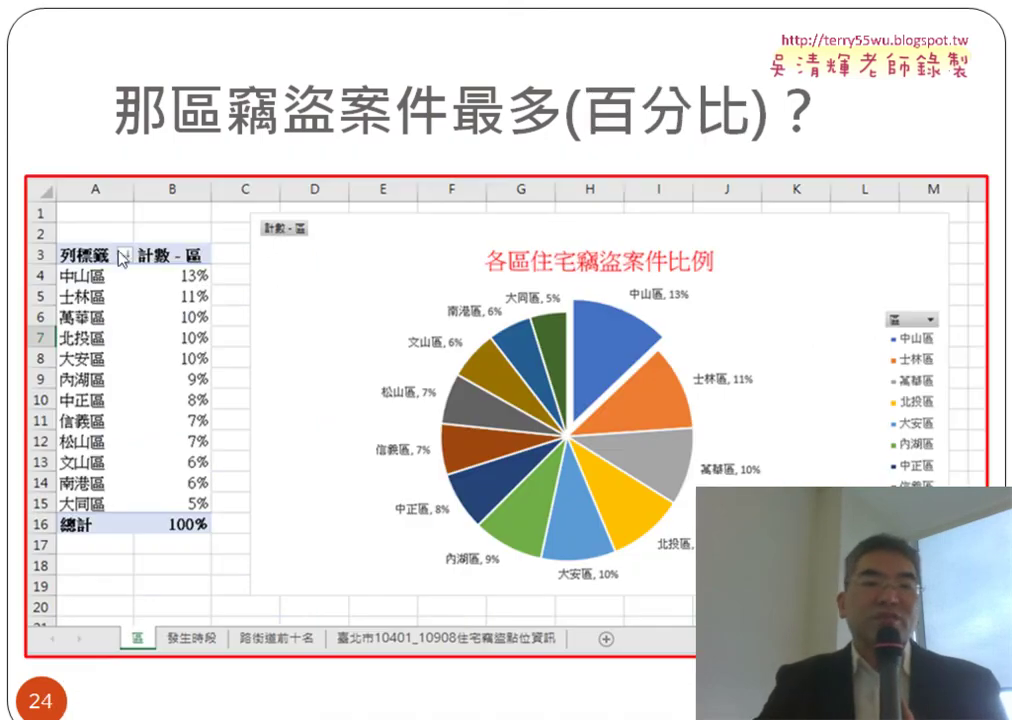
pyautogui.press('pagedown')
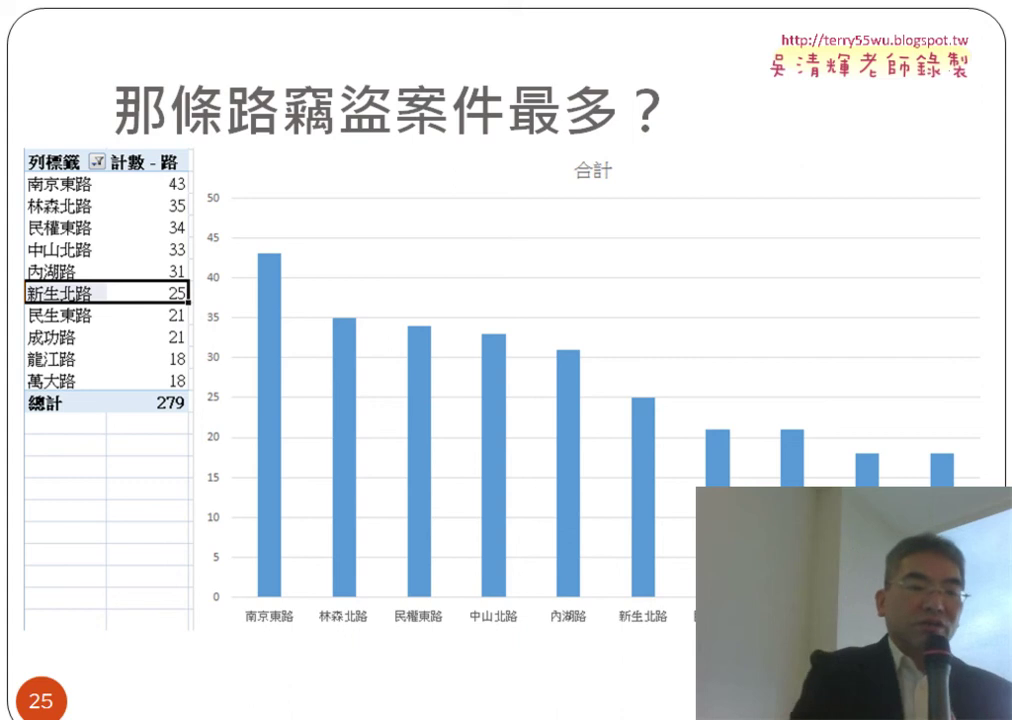
pyautogui.press('Escape')
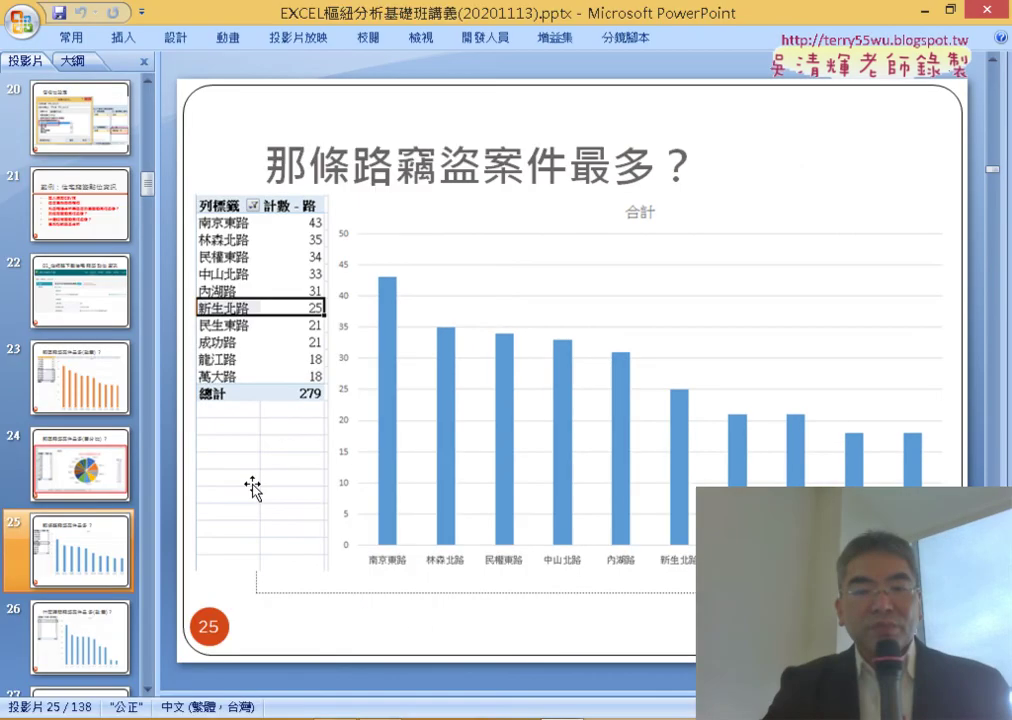
pyautogui.hotkey('alt', 'Tab')
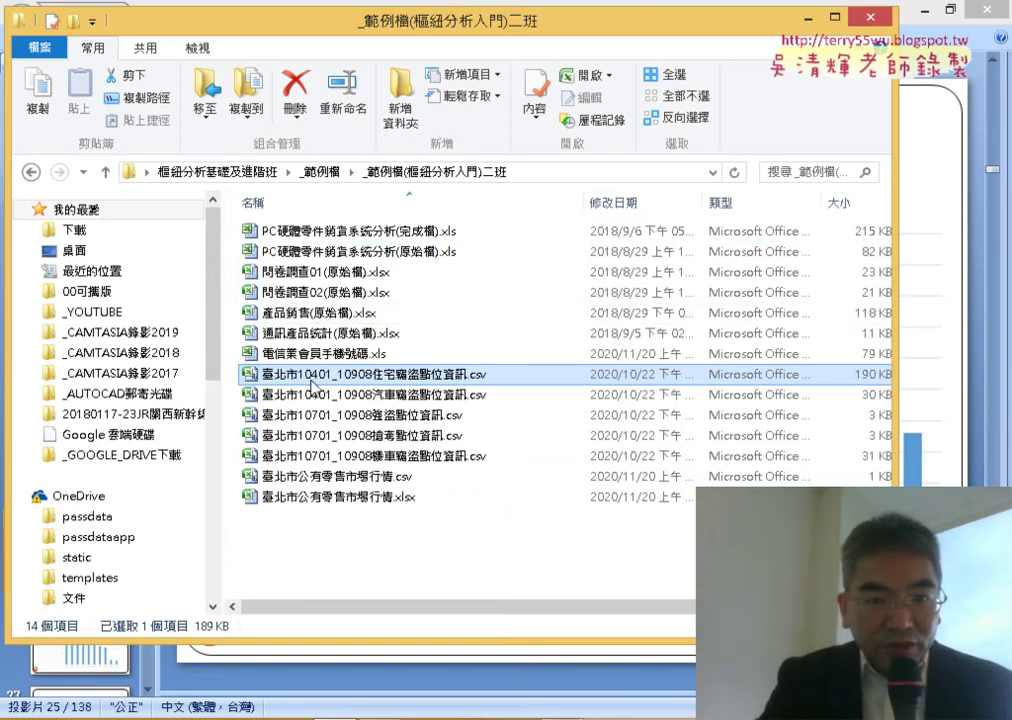
# Step: Open 臺北市10401_10908住宅竊盜點位資訊.csv from the sample-files folder in Excel
pyautogui.click(437, 400)
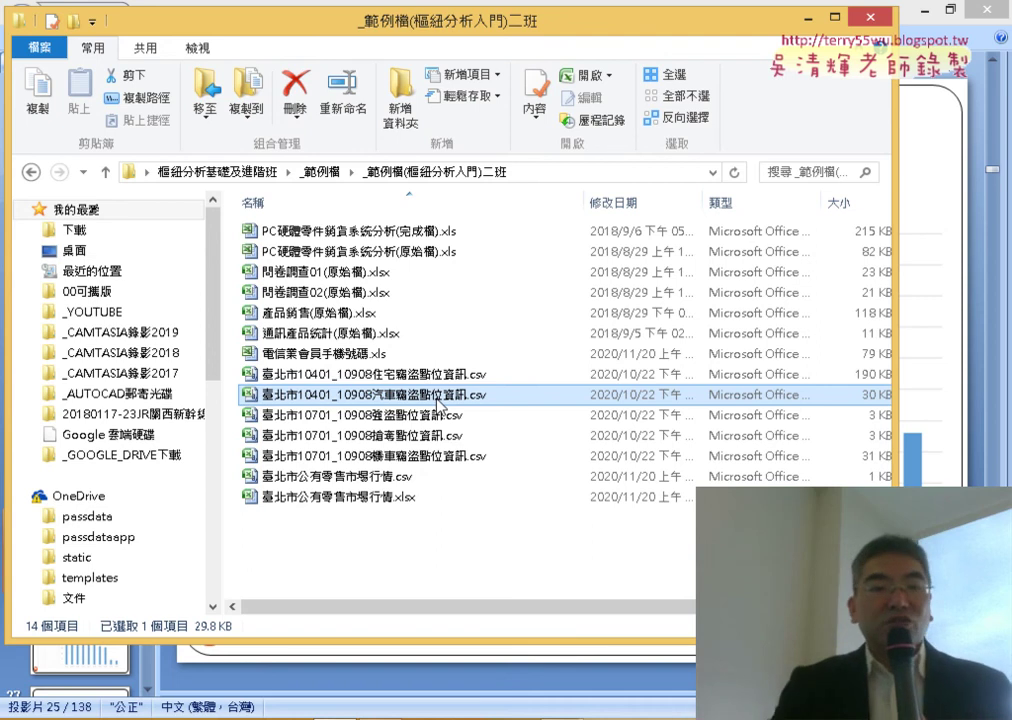
pyautogui.doubleClick(436, 374)
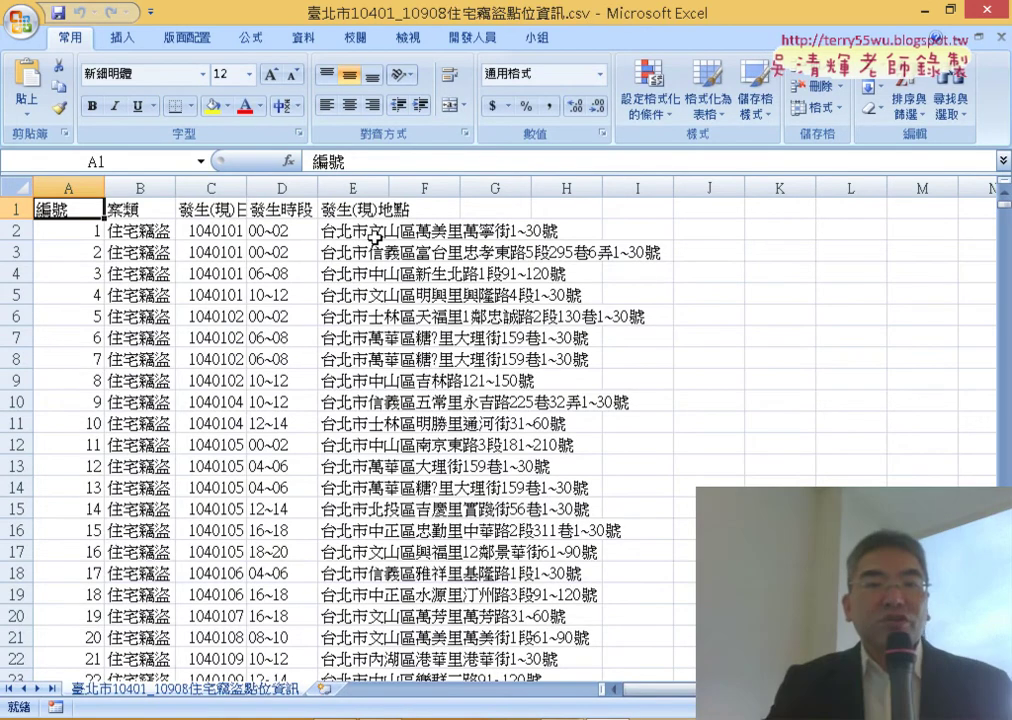
# Step: AutoFit the address column E and date column C, then select columns A, B and C
pyautogui.doubleClick(389, 187)
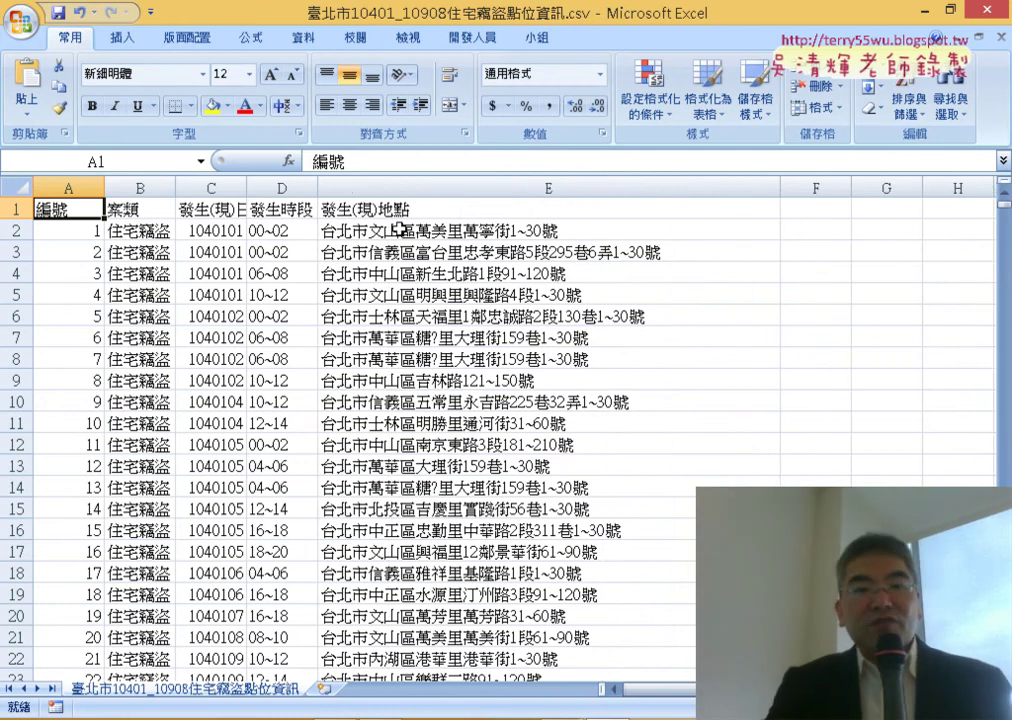
pyautogui.doubleClick(247, 185)
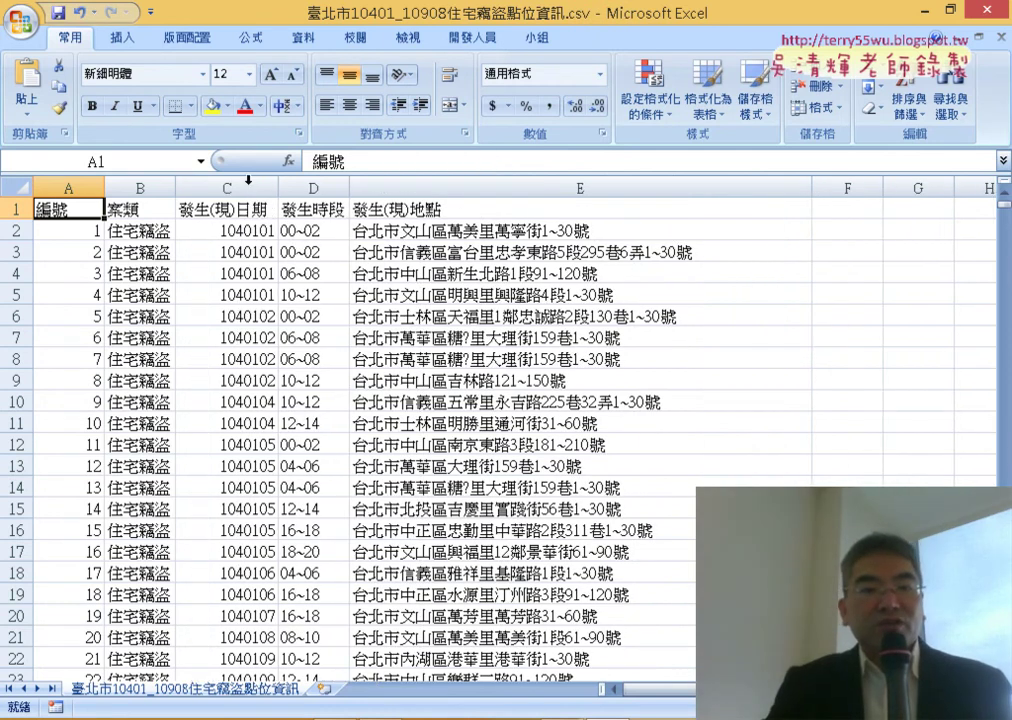
pyautogui.click(59, 180)
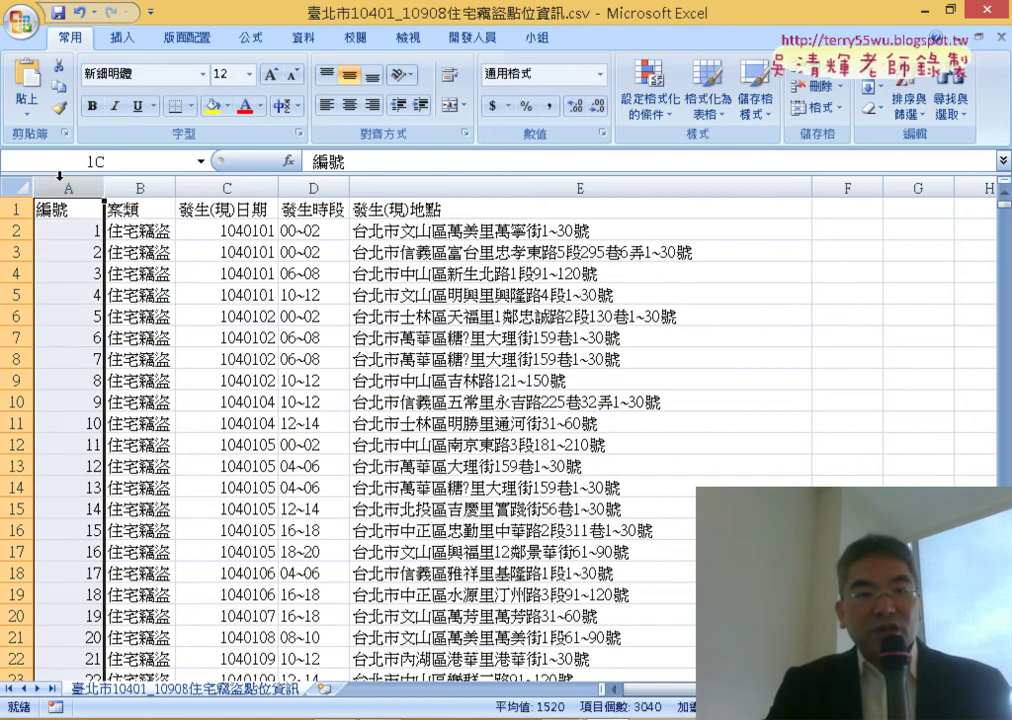
pyautogui.click(139, 187)
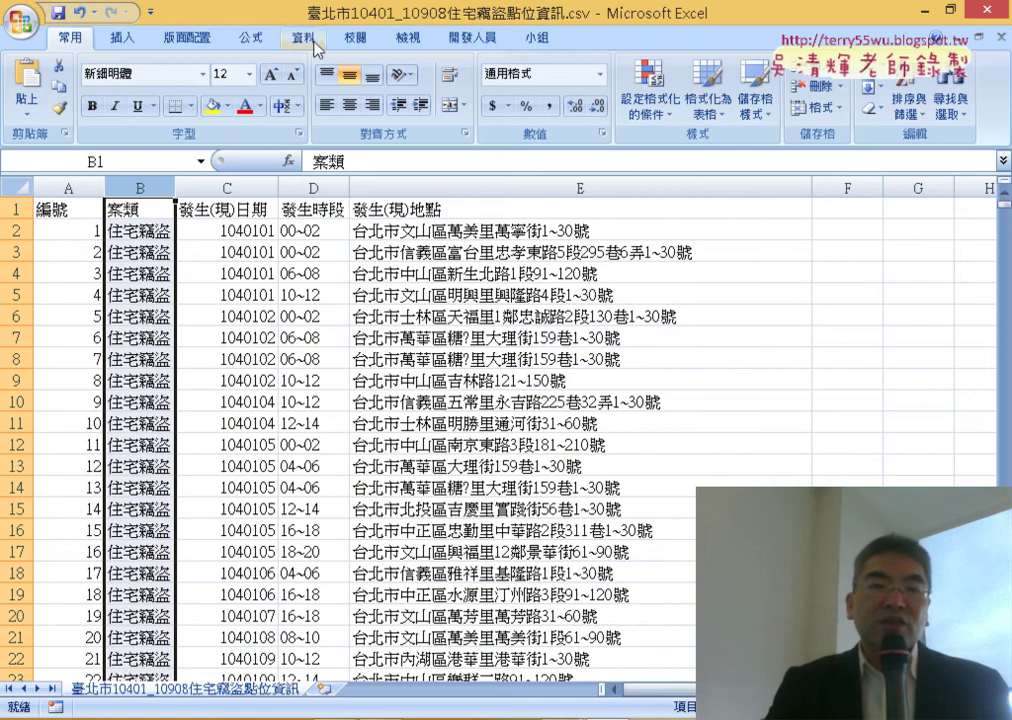
pyautogui.click(229, 183)
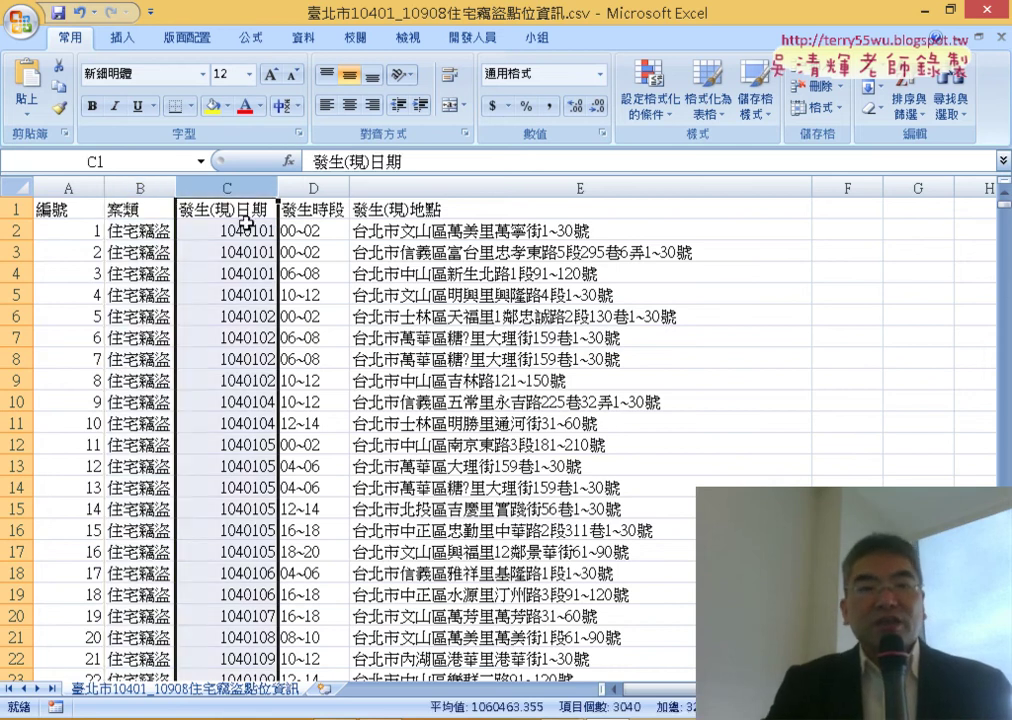
# Step: Inspect the date, time-slot and address values in row 2, then select address column E
pyautogui.click(245, 222)
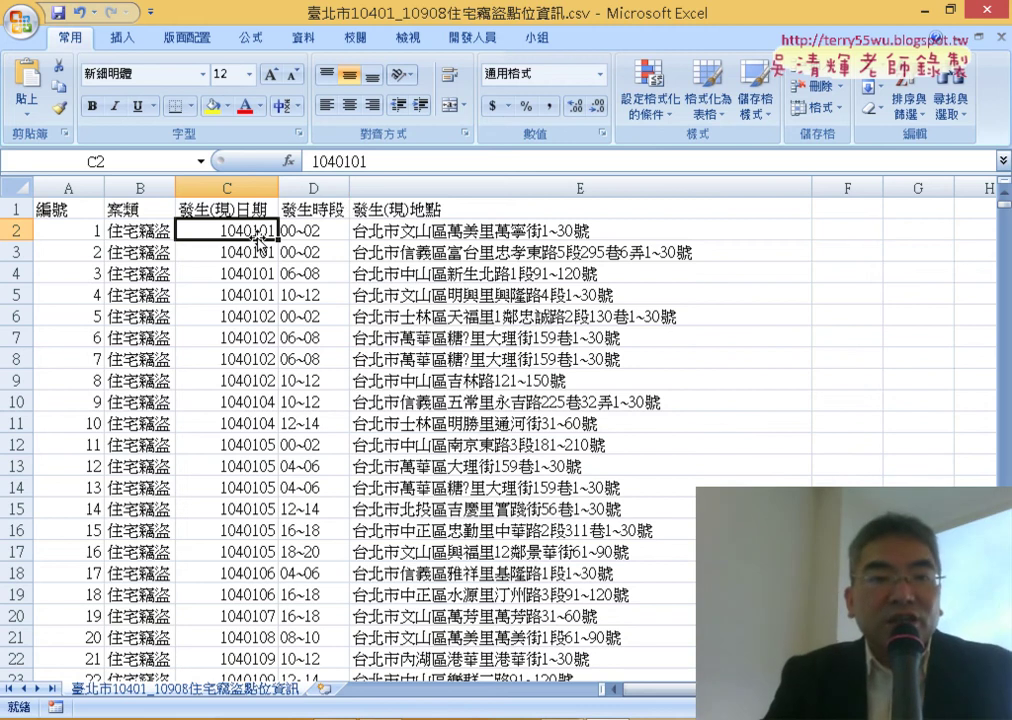
pyautogui.click(325, 233)
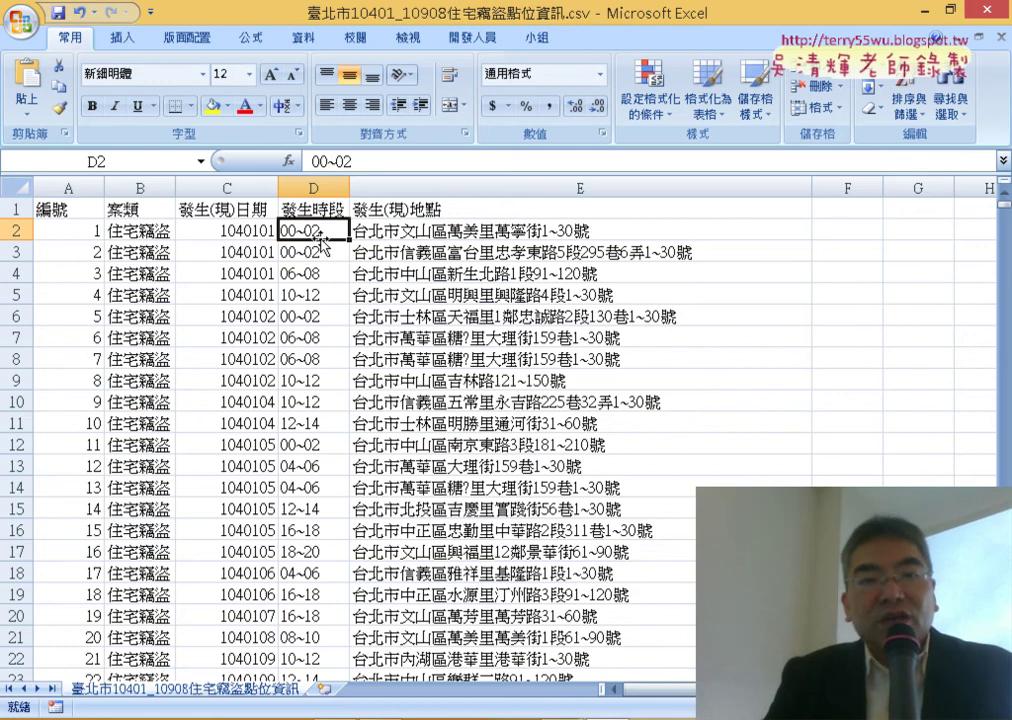
pyautogui.click(374, 231)
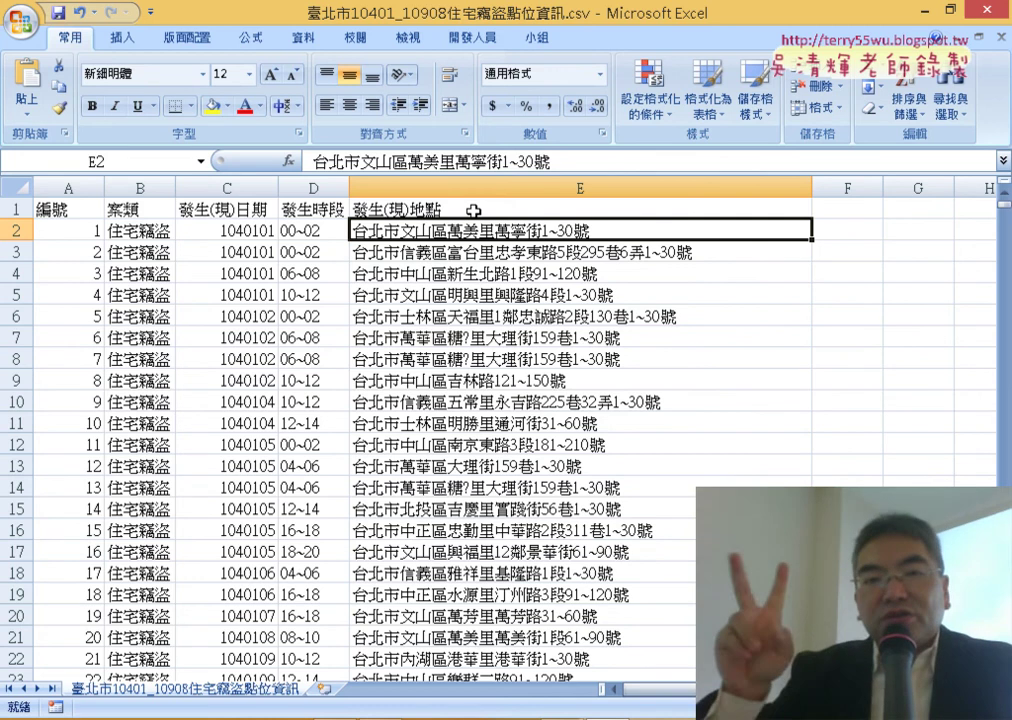
pyautogui.click(452, 187)
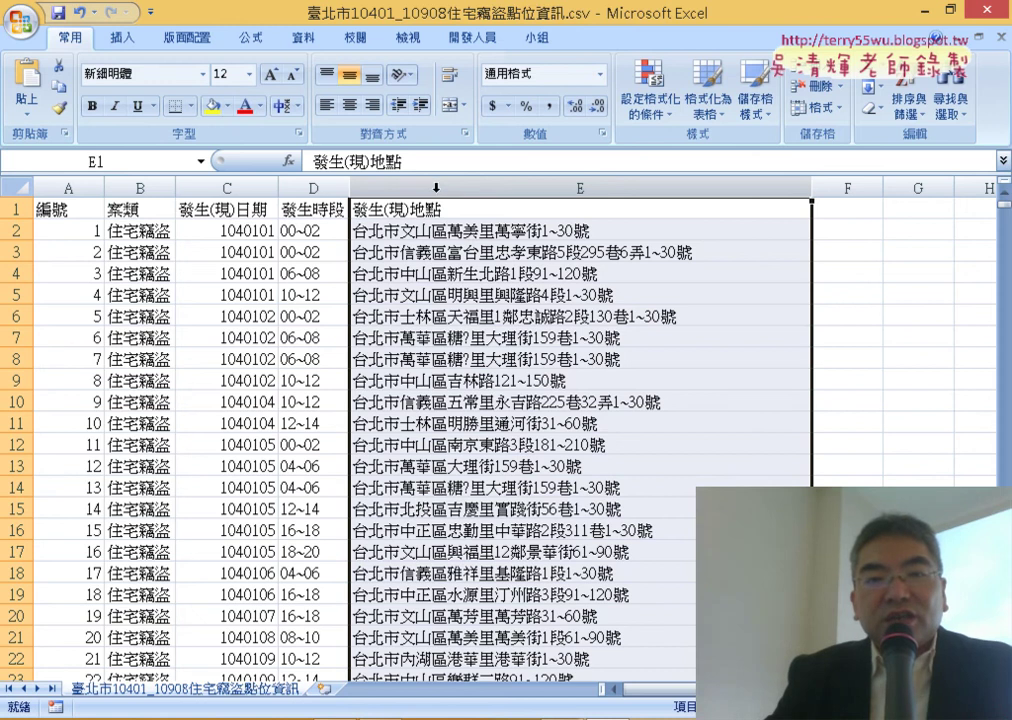
# Step: Insert a blank column before the addresses and give it the header 區
pyautogui.rightClick(437, 194)
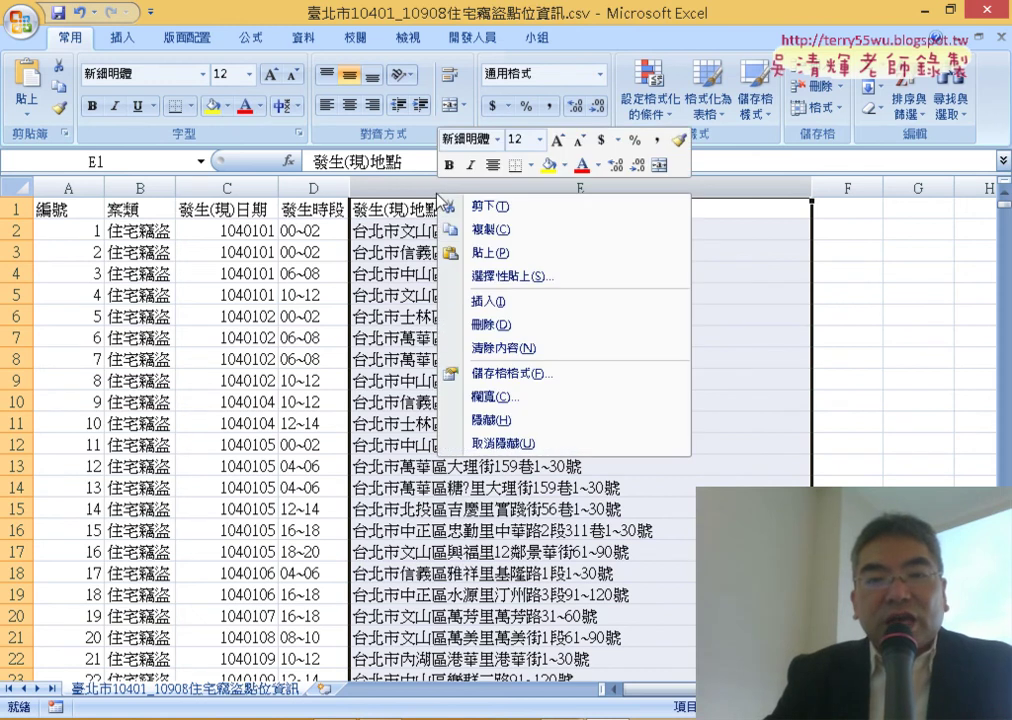
pyautogui.click(493, 302)
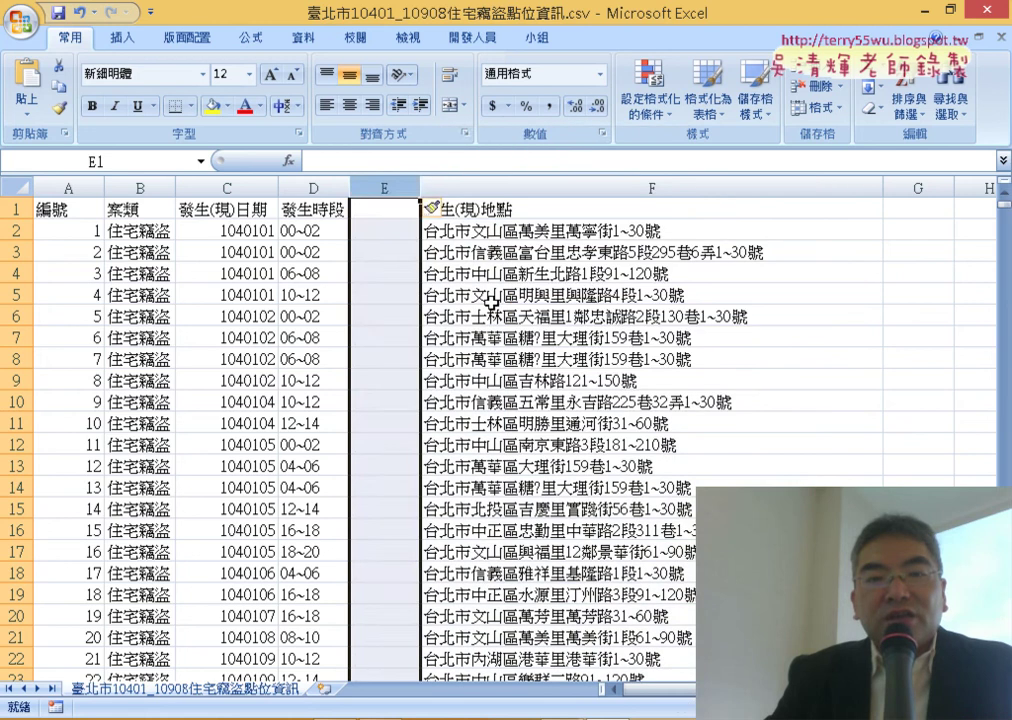
pyautogui.doubleClick(390, 205)
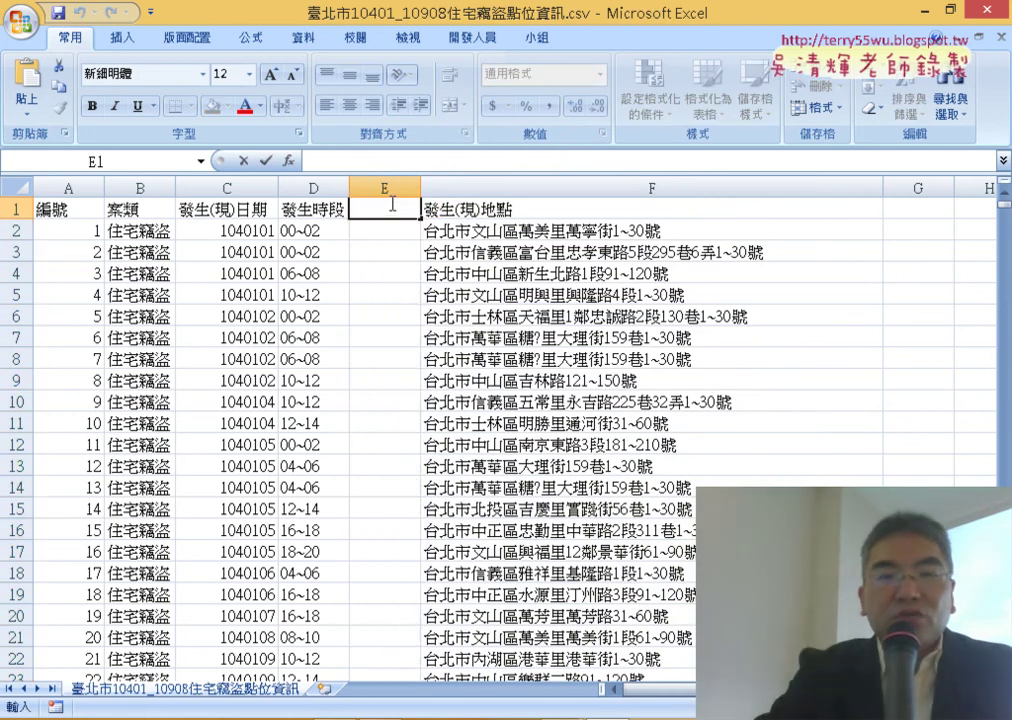
pyautogui.write('<')
pyautogui.press('space')
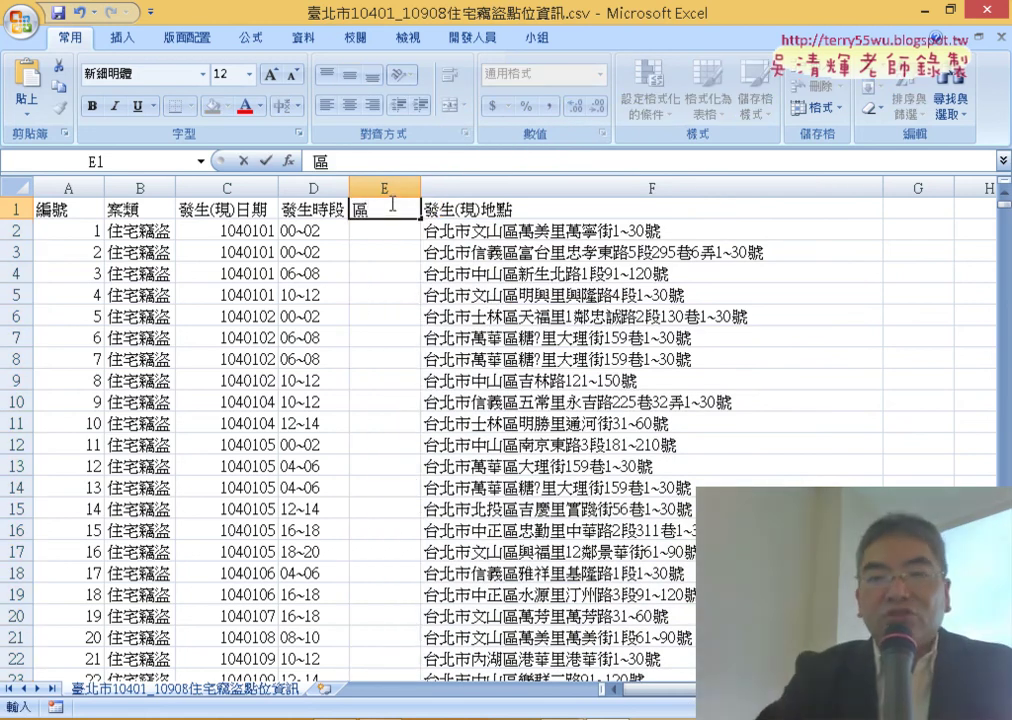
pyautogui.click(470, 295)
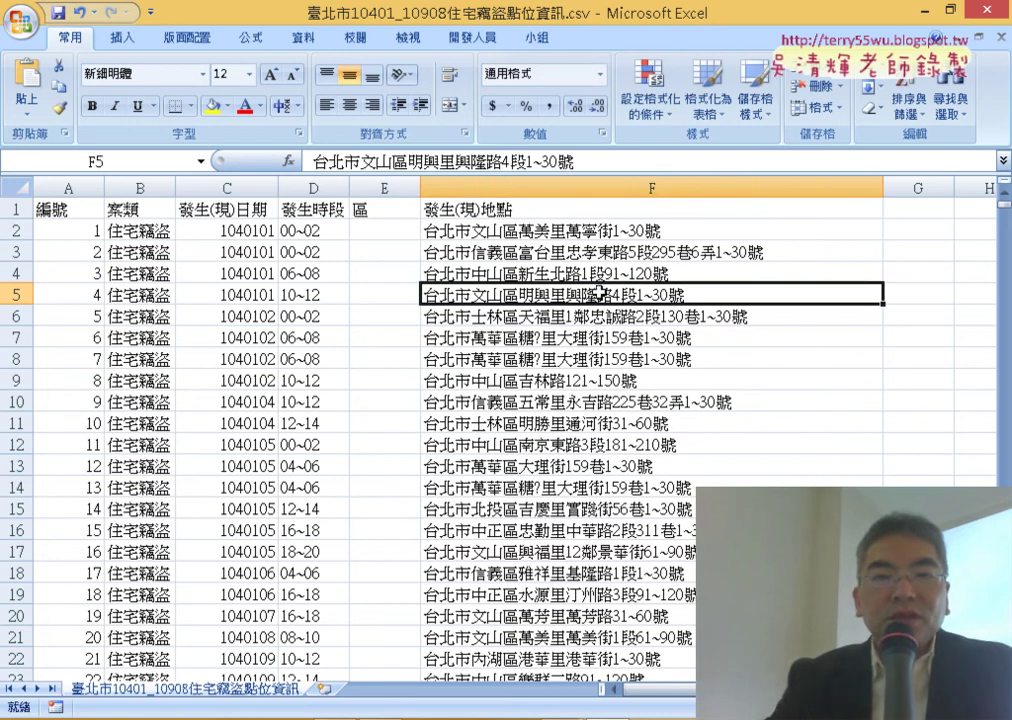
# Step: Insert another blank column before the addresses and give it the header 路街道
pyautogui.click(547, 187)
pyautogui.rightClick(431, 188)
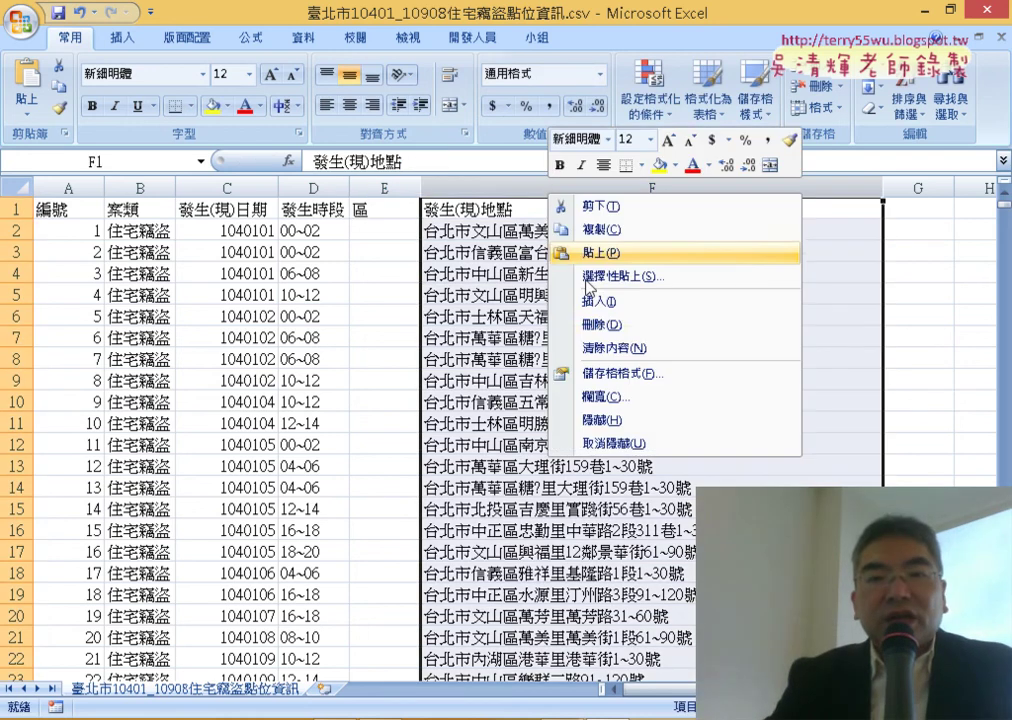
pyautogui.click(480, 299)
pyautogui.click(459, 208)
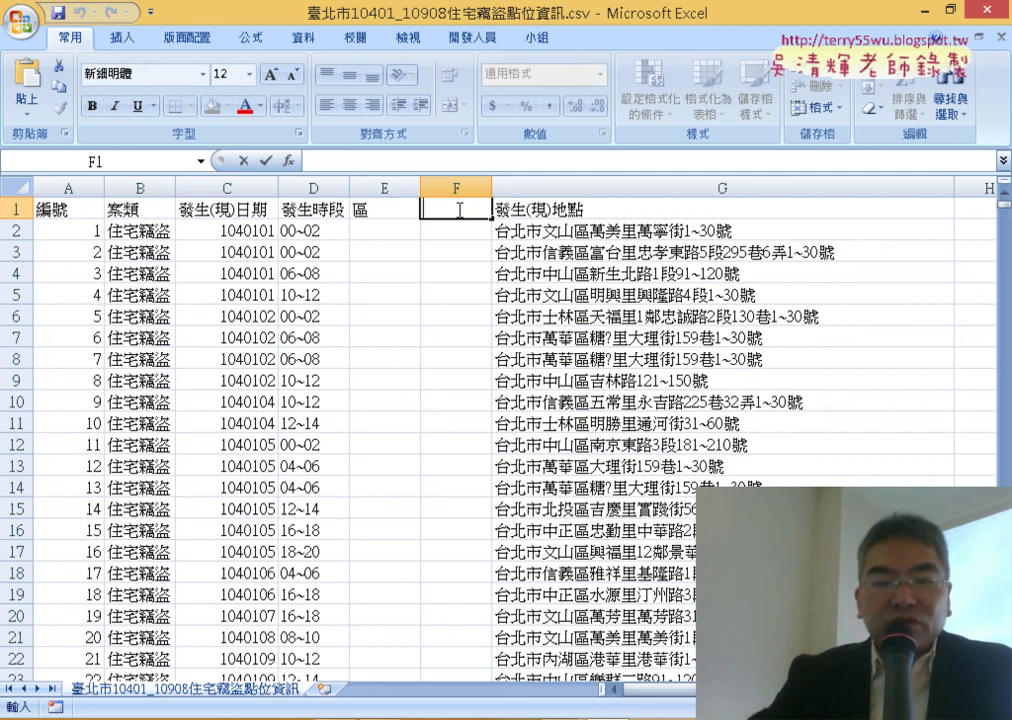
pyautogui.write('ㄌㄨ')
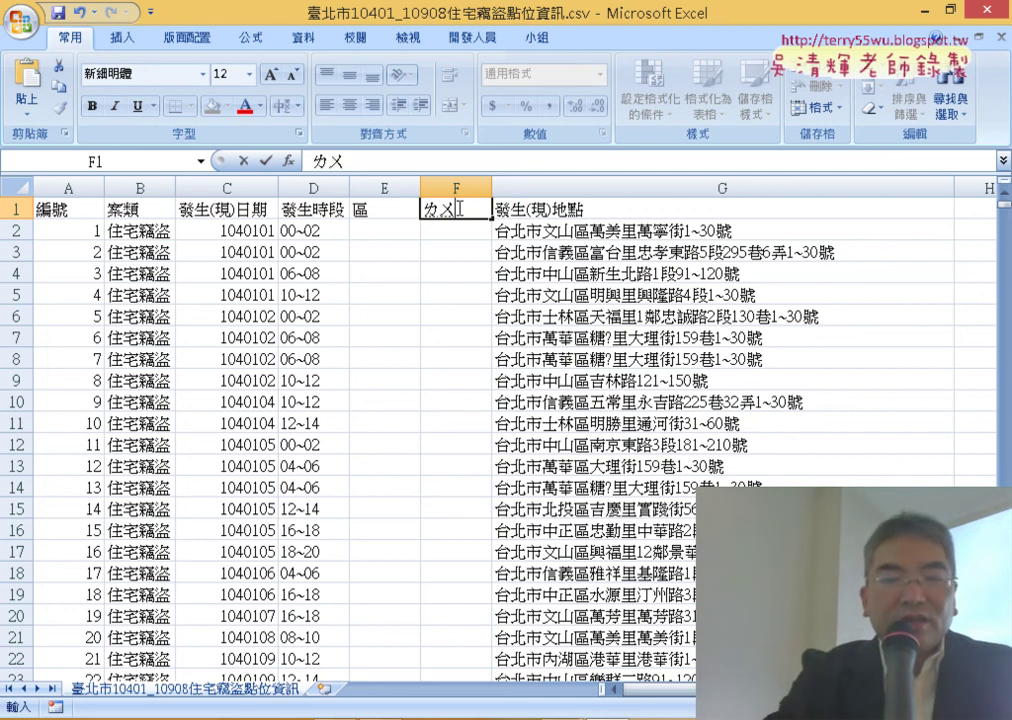
pyautogui.write('4')
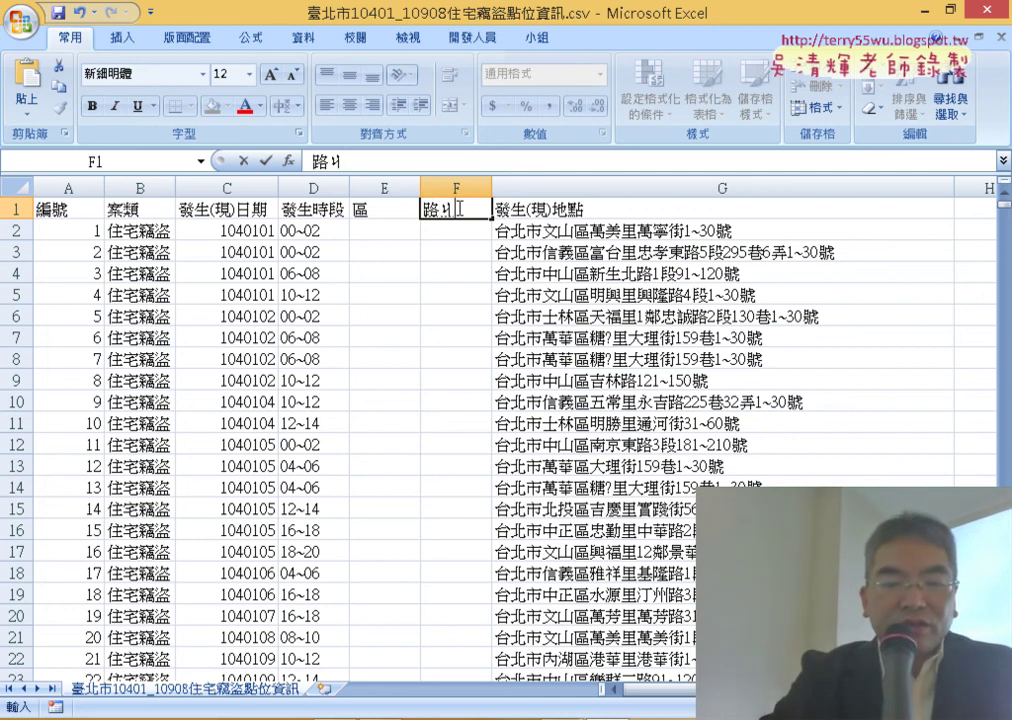
pyautogui.write('ㄝ')
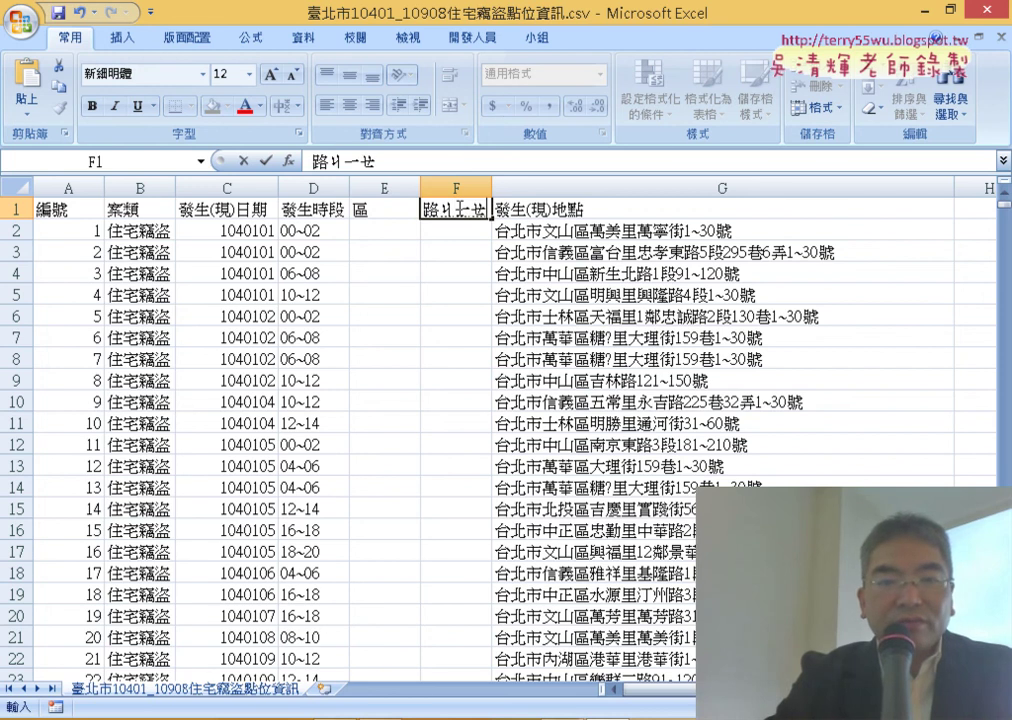
pyautogui.press('space')
pyautogui.write('ㄠ4')
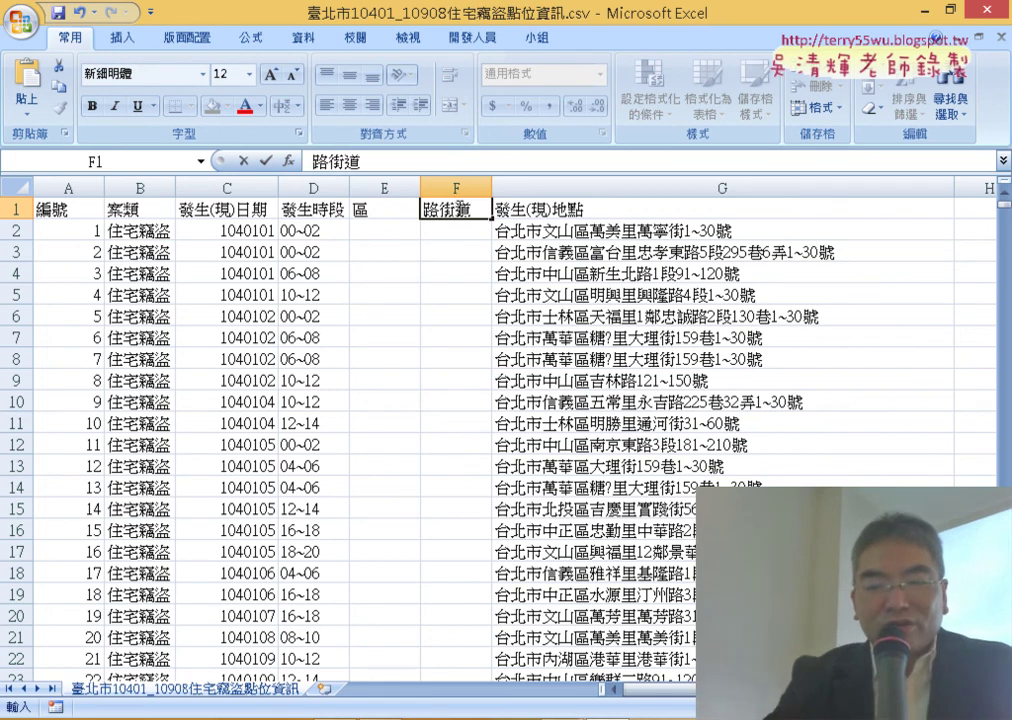
pyautogui.press('Return')
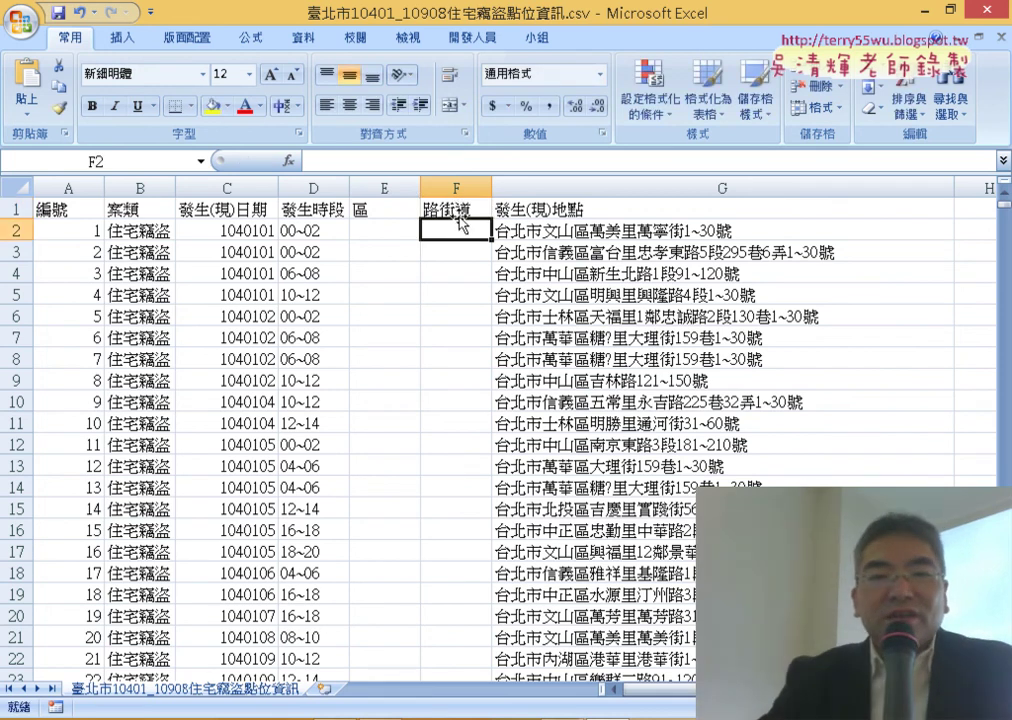
pyautogui.click(679, 252)
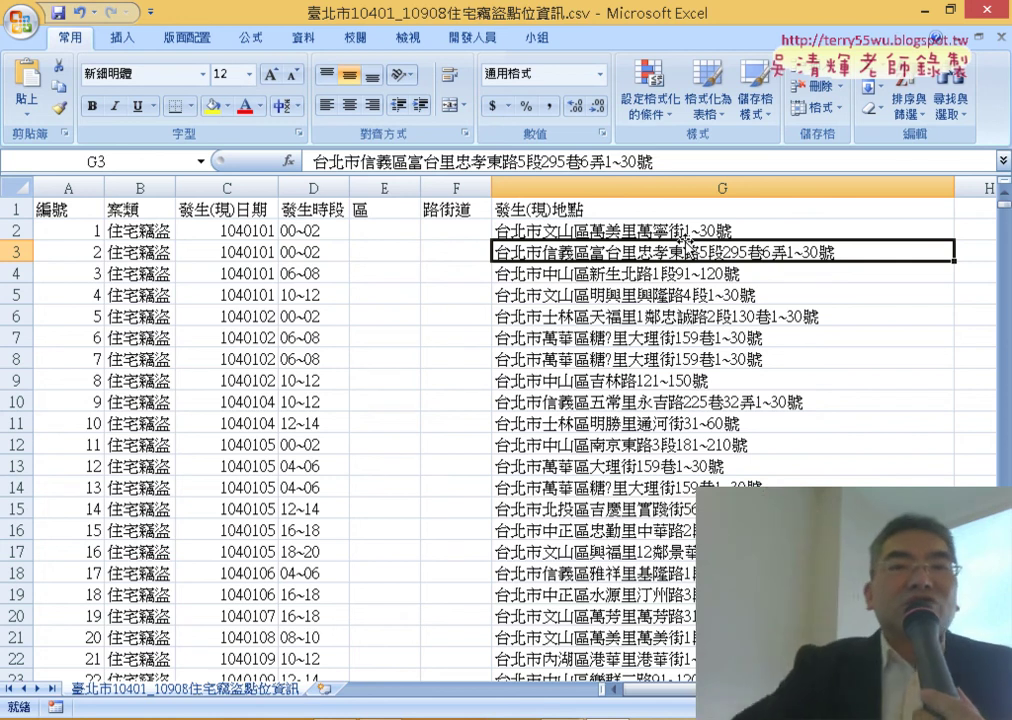
pyautogui.click(562, 185)
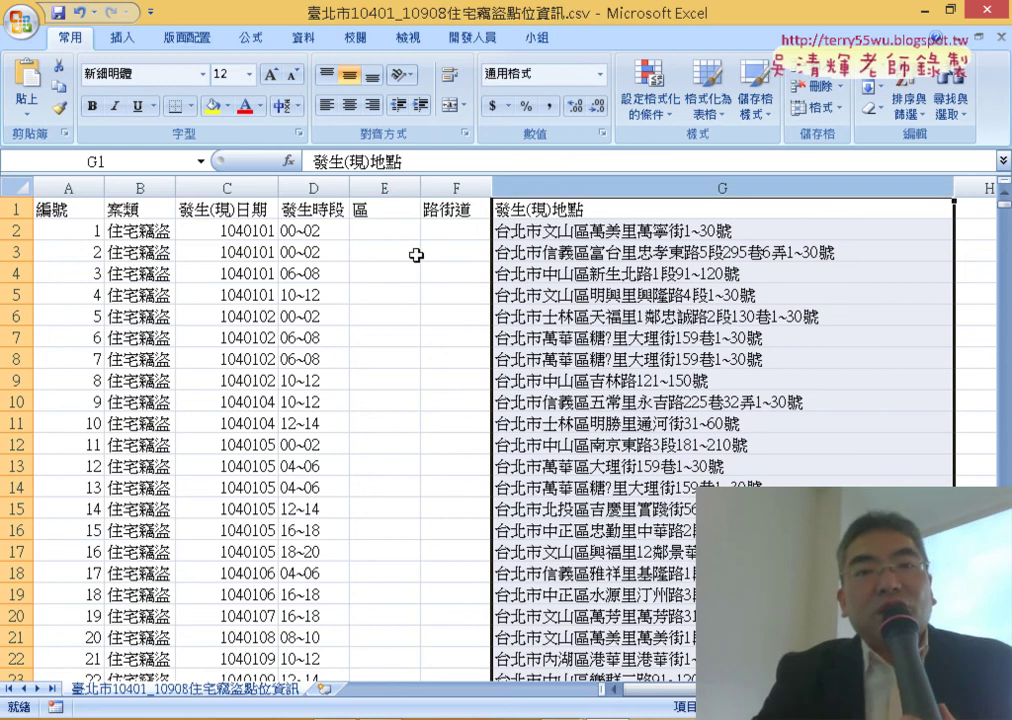
pyautogui.click(397, 229)
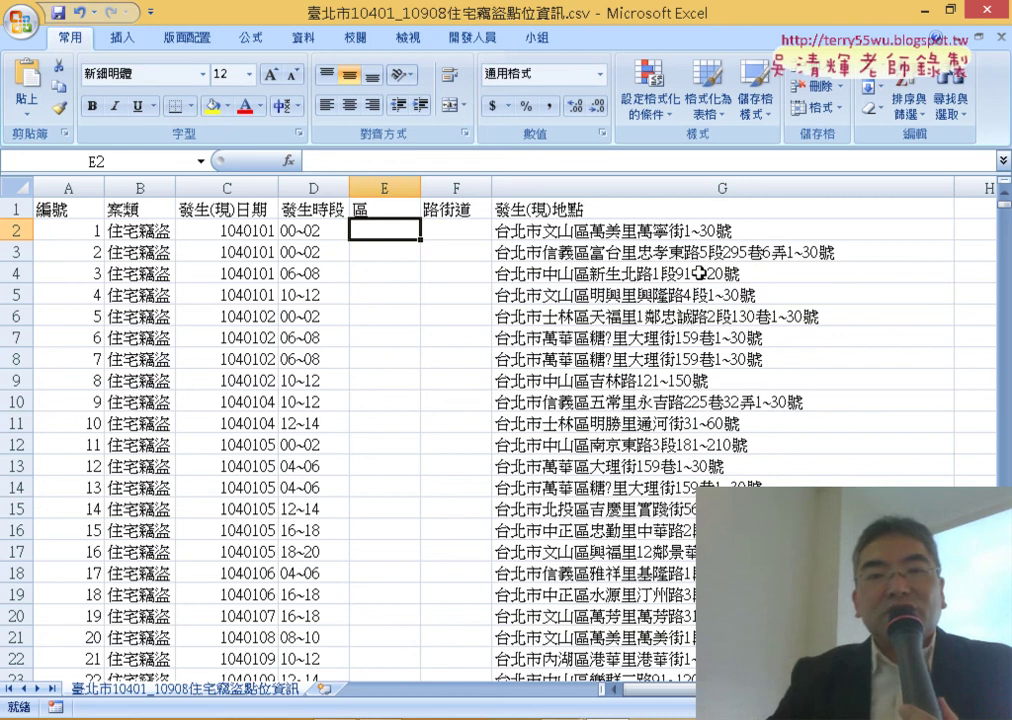
pyautogui.click(693, 187)
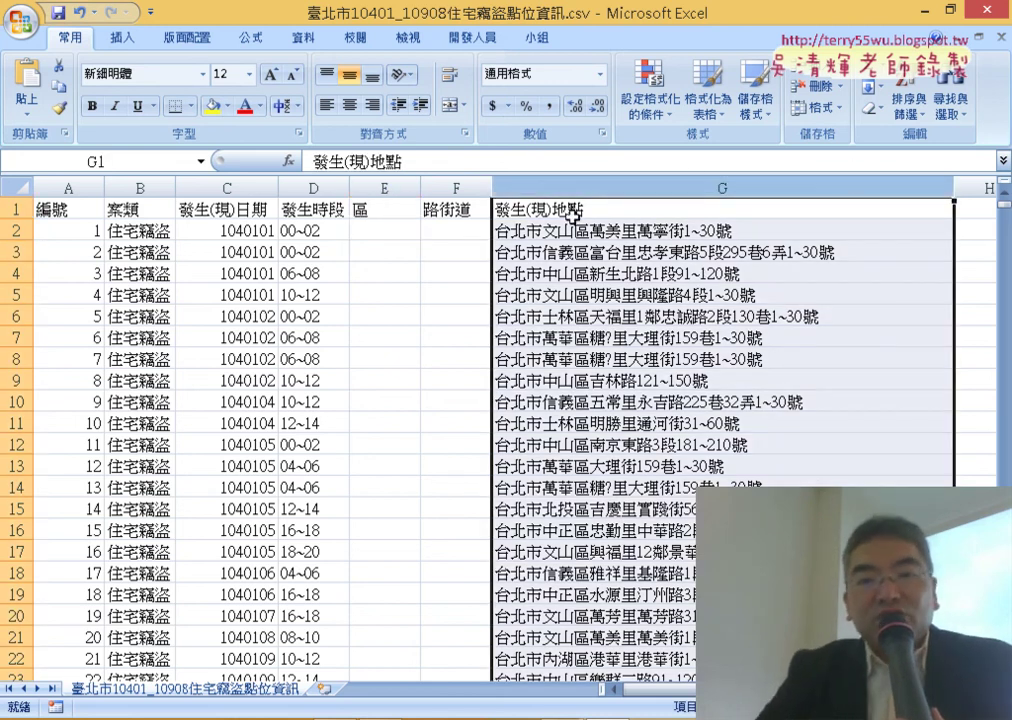
pyautogui.scroll(-4, 643, 427)
pyautogui.scroll(-6, 640, 410)
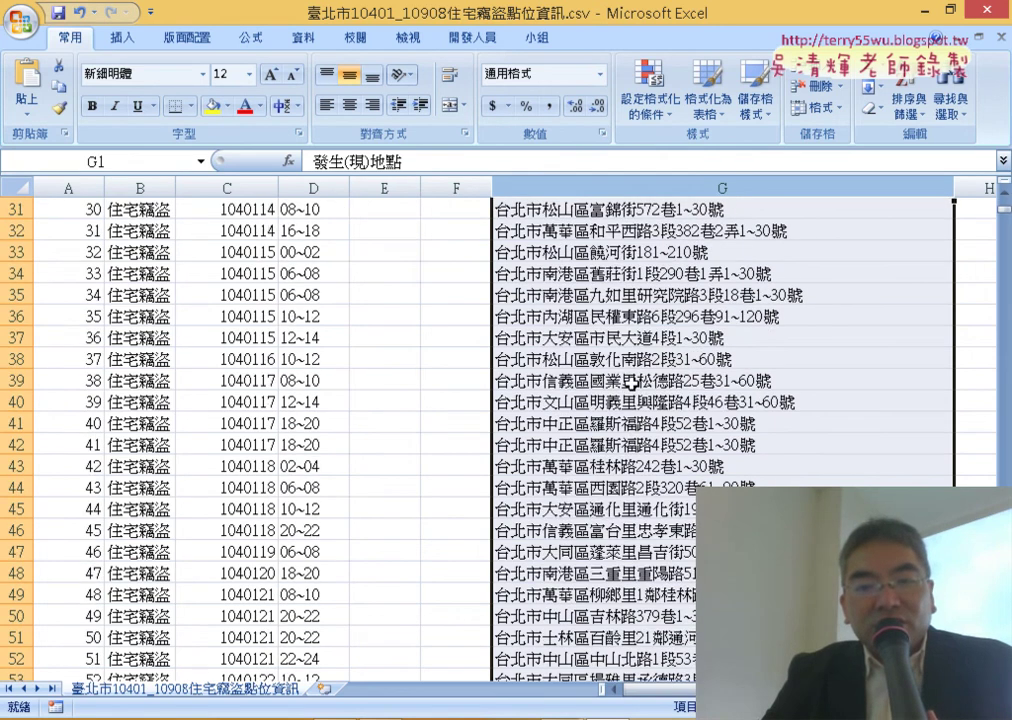
pyautogui.scroll(-9, 637, 390)
pyautogui.scroll(-4, 634, 372)
pyautogui.scroll(4, 633, 372)
pyautogui.scroll(-3, 632, 373)
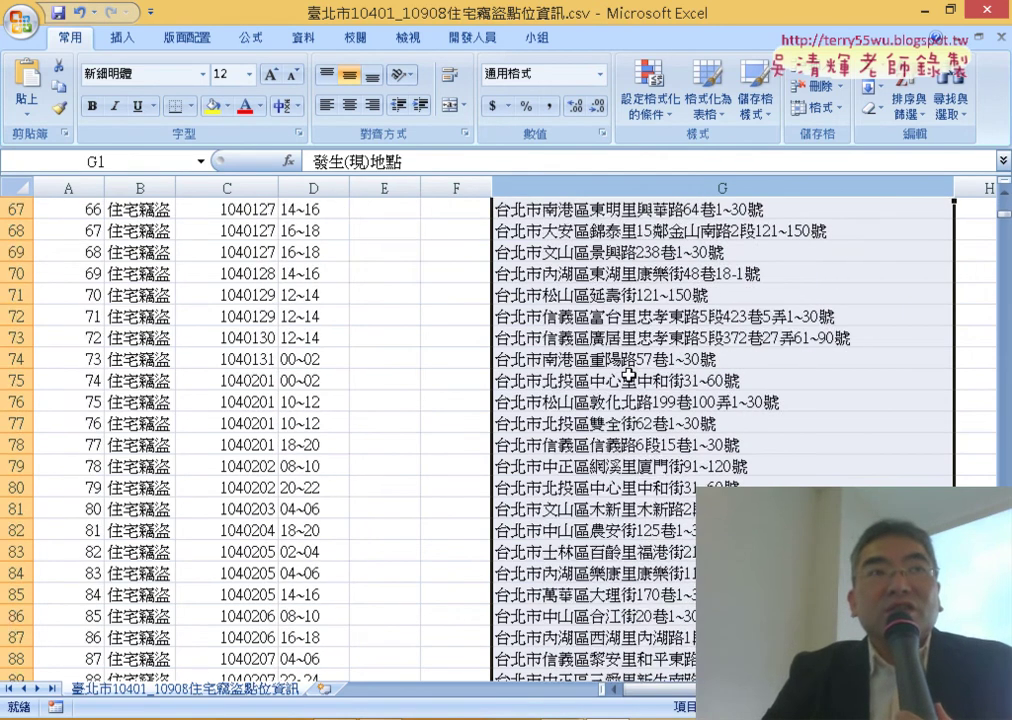
pyautogui.scroll(8, 630, 374)
pyautogui.scroll(6, 628, 376)
pyautogui.scroll(8, 628, 376)
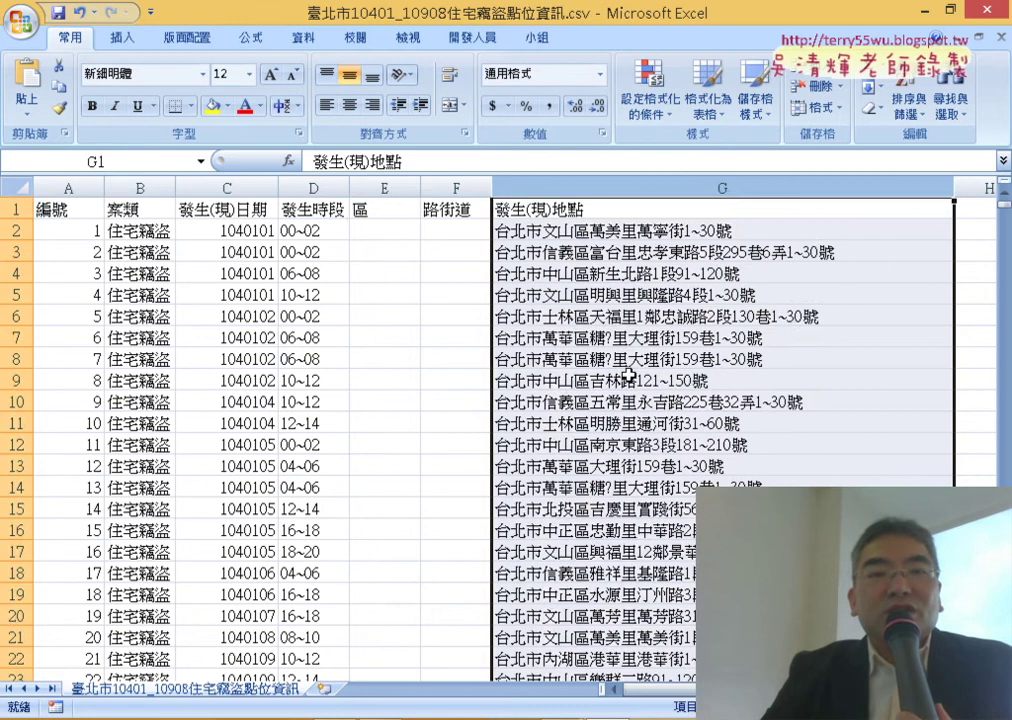
pyautogui.click(384, 229)
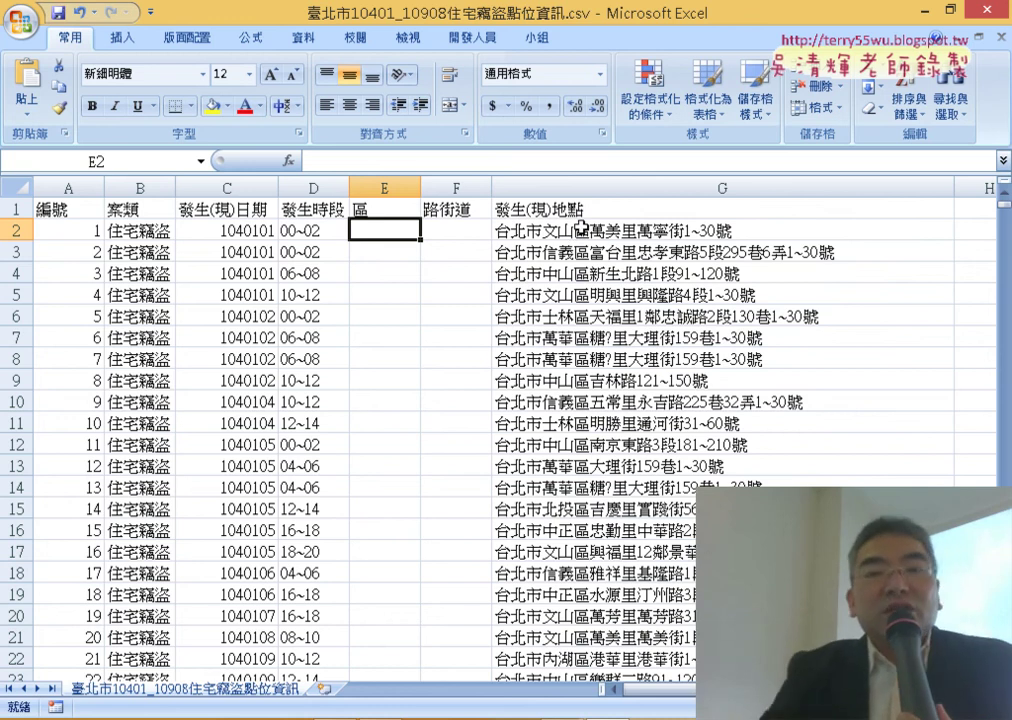
# Step: Insert MID from the 文字 function category into E2 and move its arguments dialog aside
pyautogui.click(288, 160)
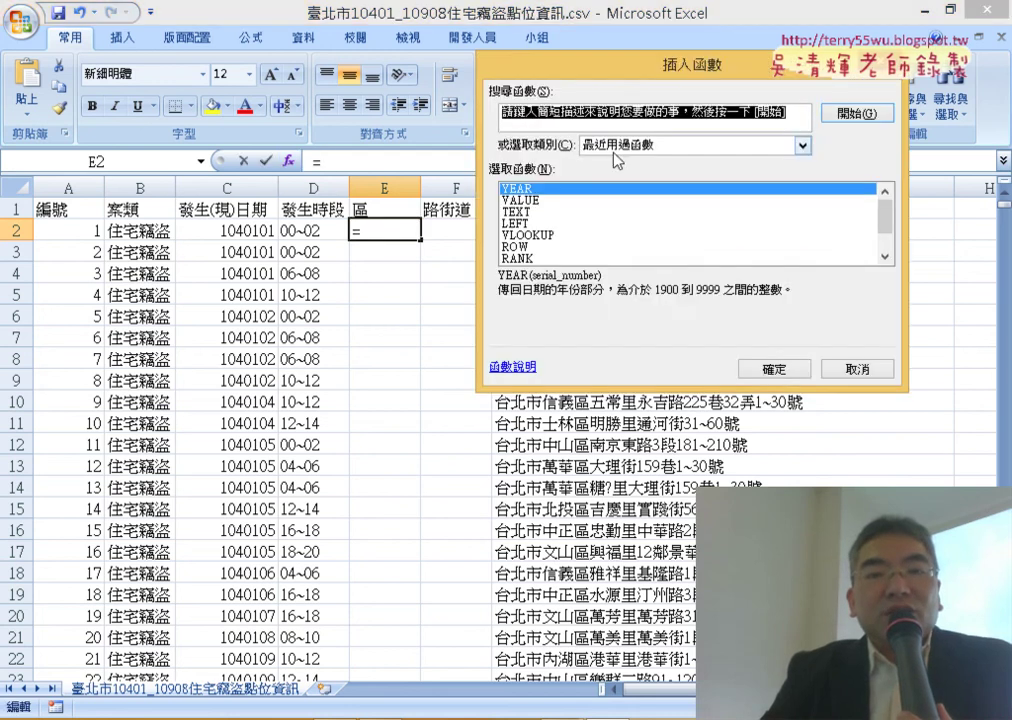
pyautogui.click(614, 150)
pyautogui.click(654, 256)
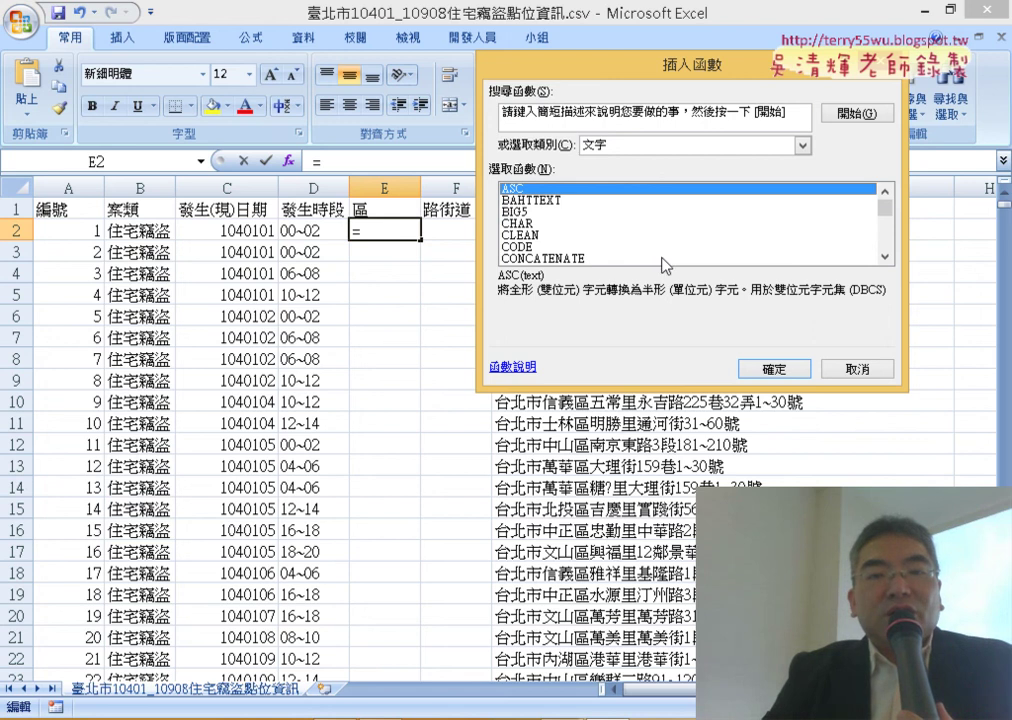
pyautogui.click(885, 257)
pyautogui.click(885, 257)
pyautogui.tripleClick(885, 257)
pyautogui.doubleClick(885, 257)
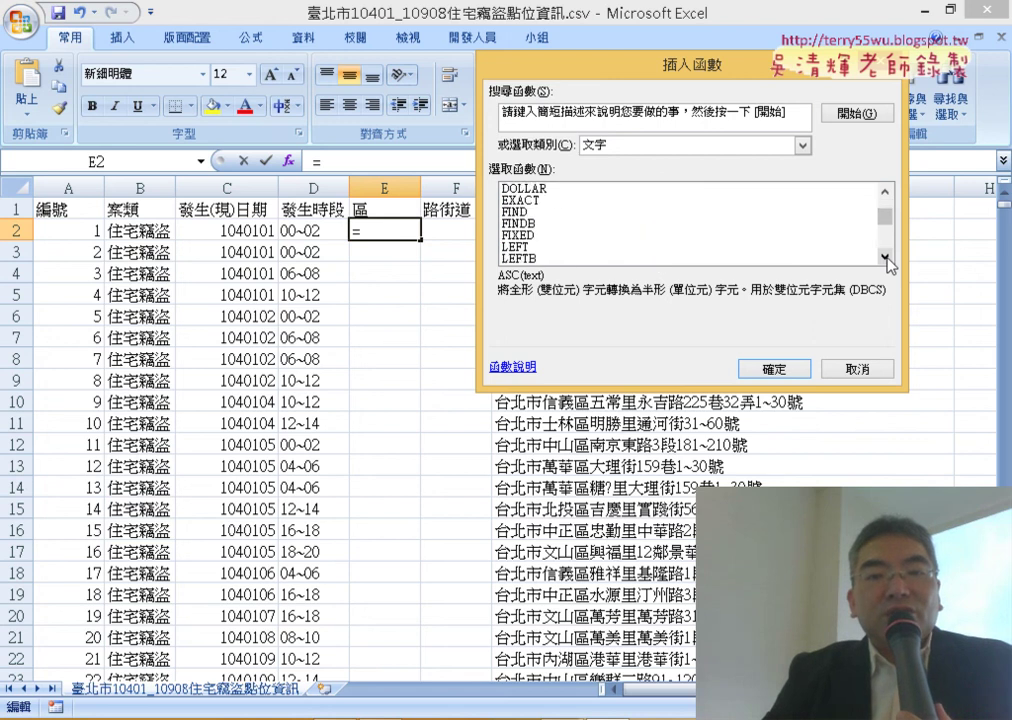
pyautogui.click(885, 257)
pyautogui.click(885, 257)
pyautogui.click(566, 236)
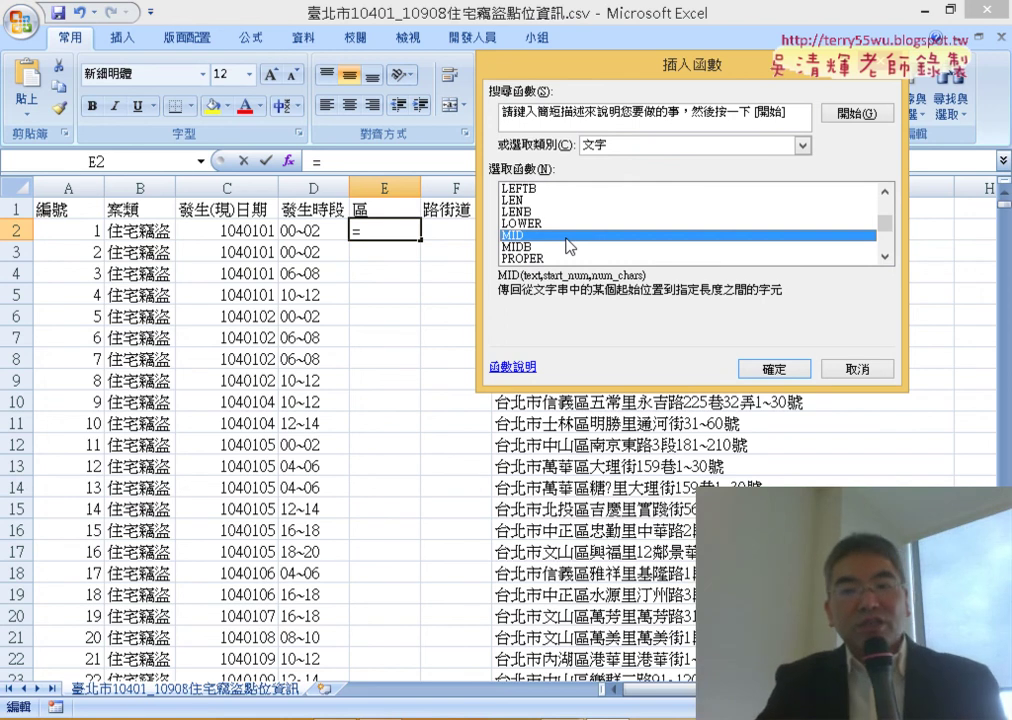
pyautogui.click(768, 369)
pyautogui.moveTo(565, 98); pyautogui.dragTo(295, 338)
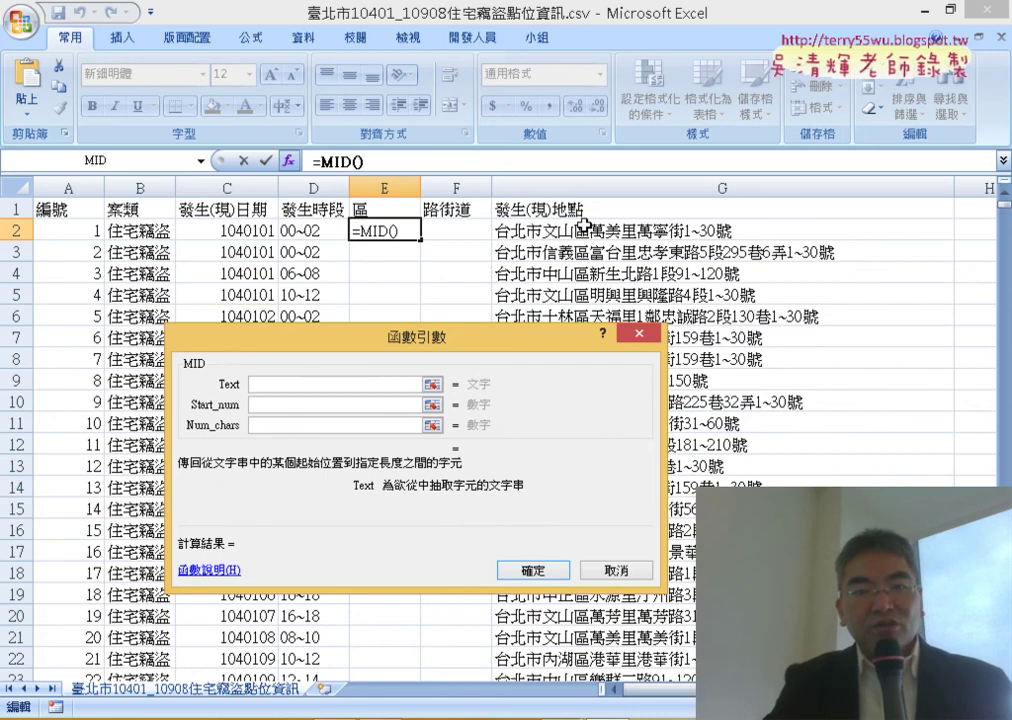
# Step: Set the MID arguments to Text G2, Start_num 4, Num_chars 3, giving =MID(G2,4,3) for 文山區
pyautogui.click(583, 227)
pyautogui.click(280, 404)
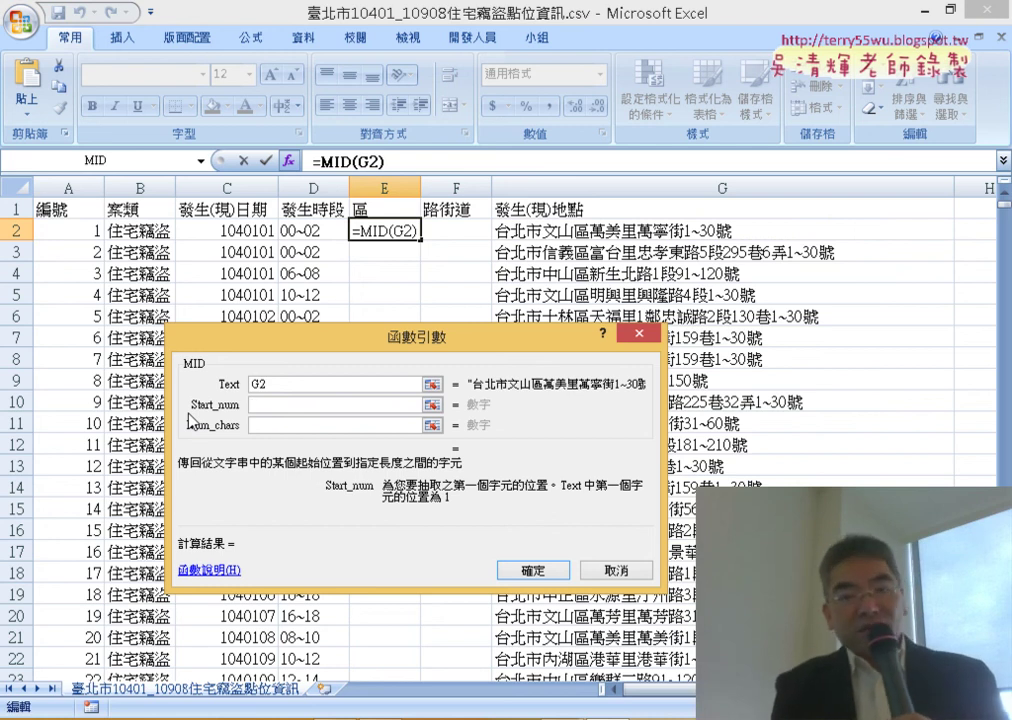
pyautogui.write('、')
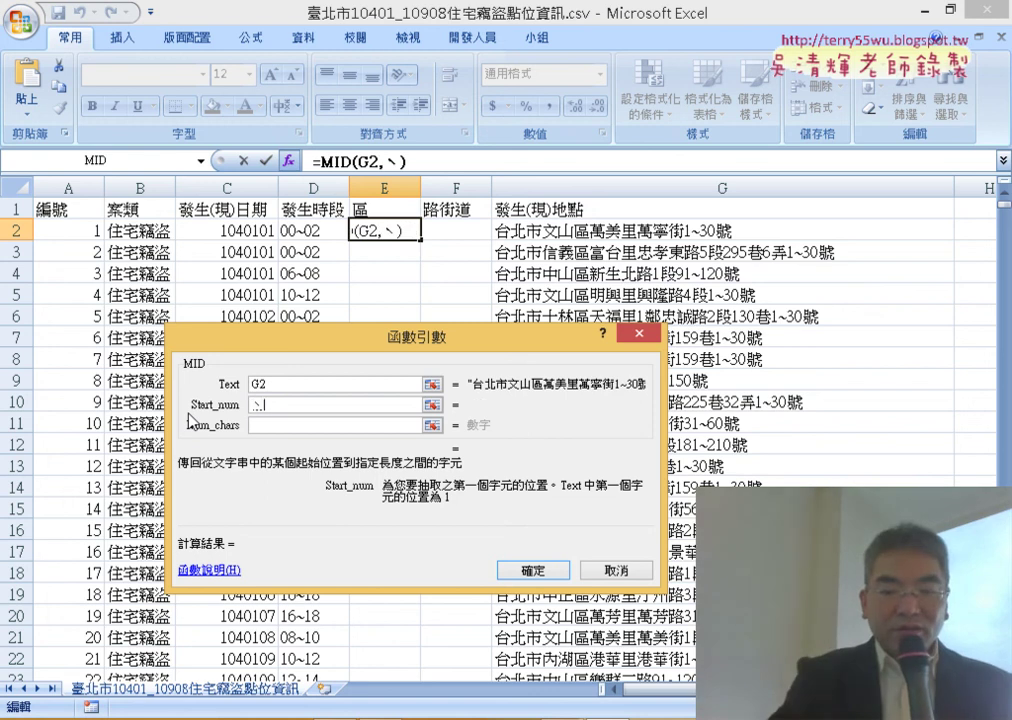
pyautogui.write('4')
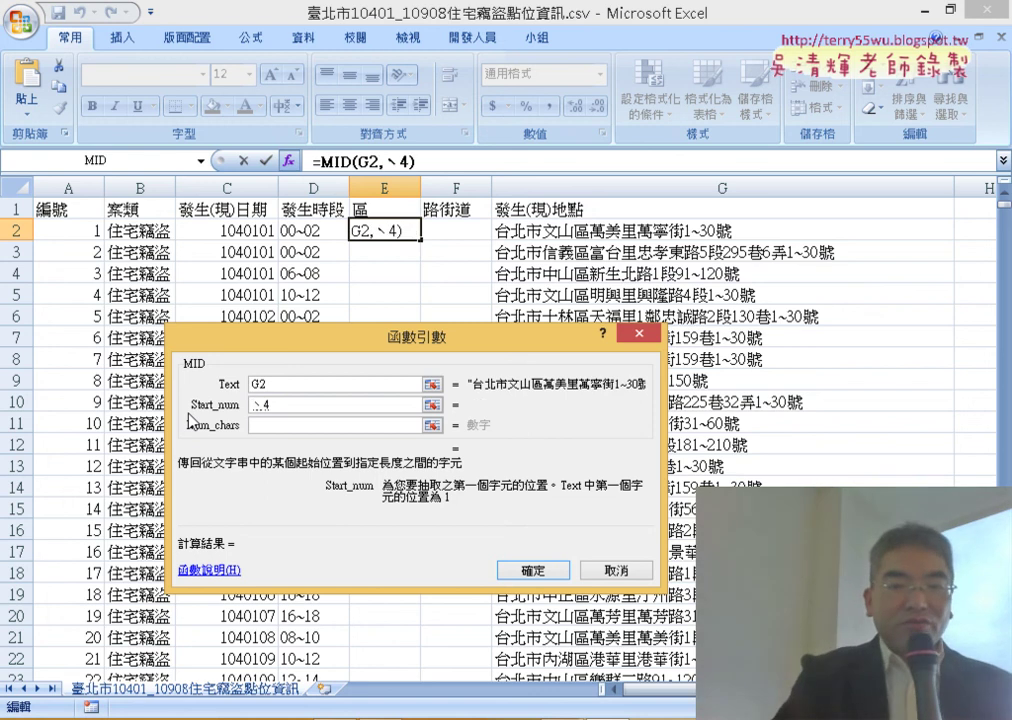
pyautogui.press('BackSpace')
pyautogui.press('BackSpace')
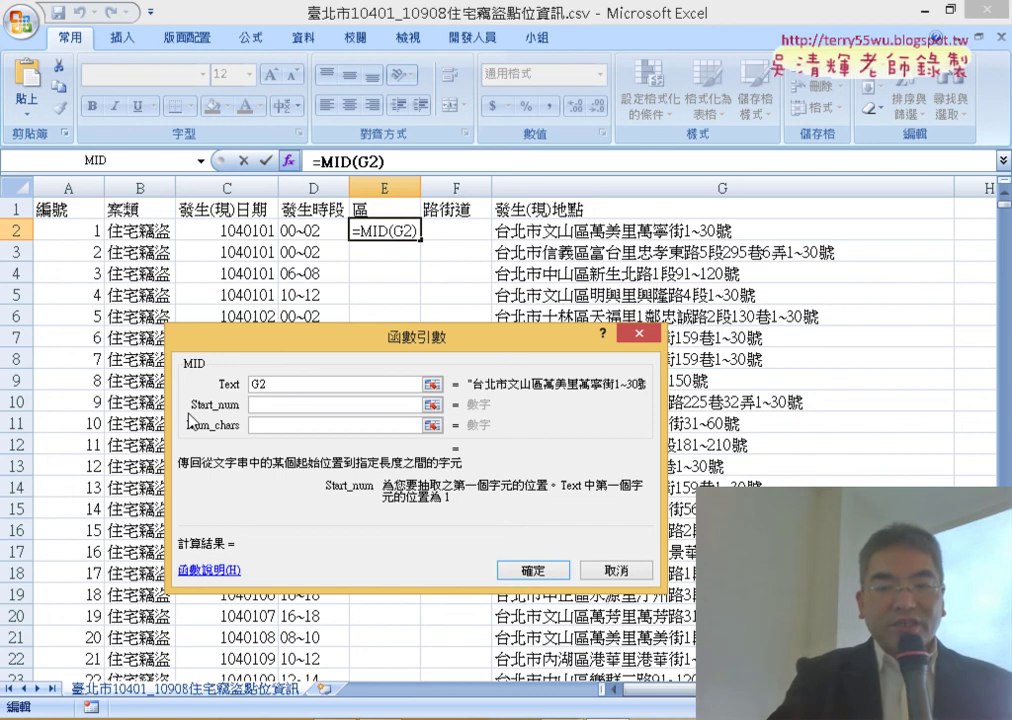
pyautogui.write('4')
pyautogui.press('Tab')
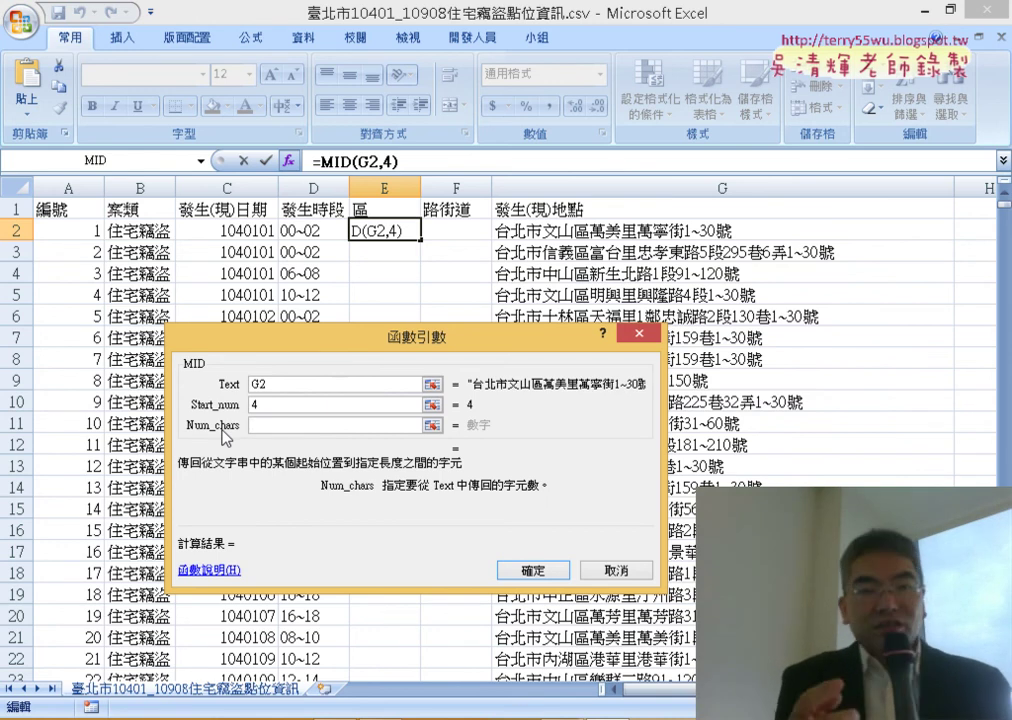
pyautogui.write('3')
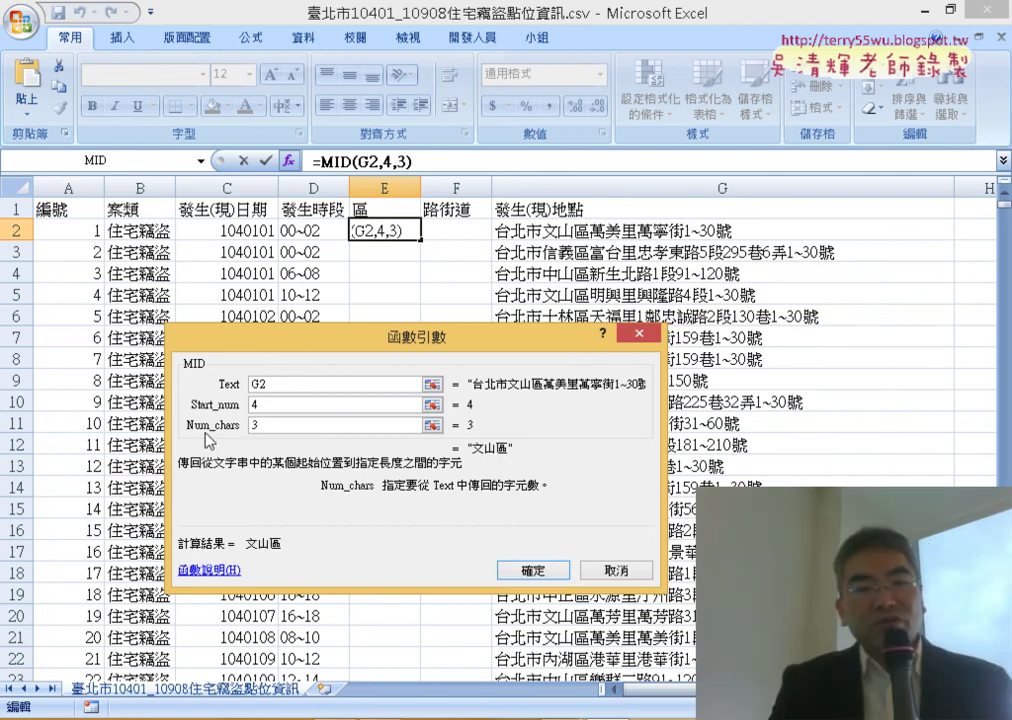
pyautogui.click(527, 571)
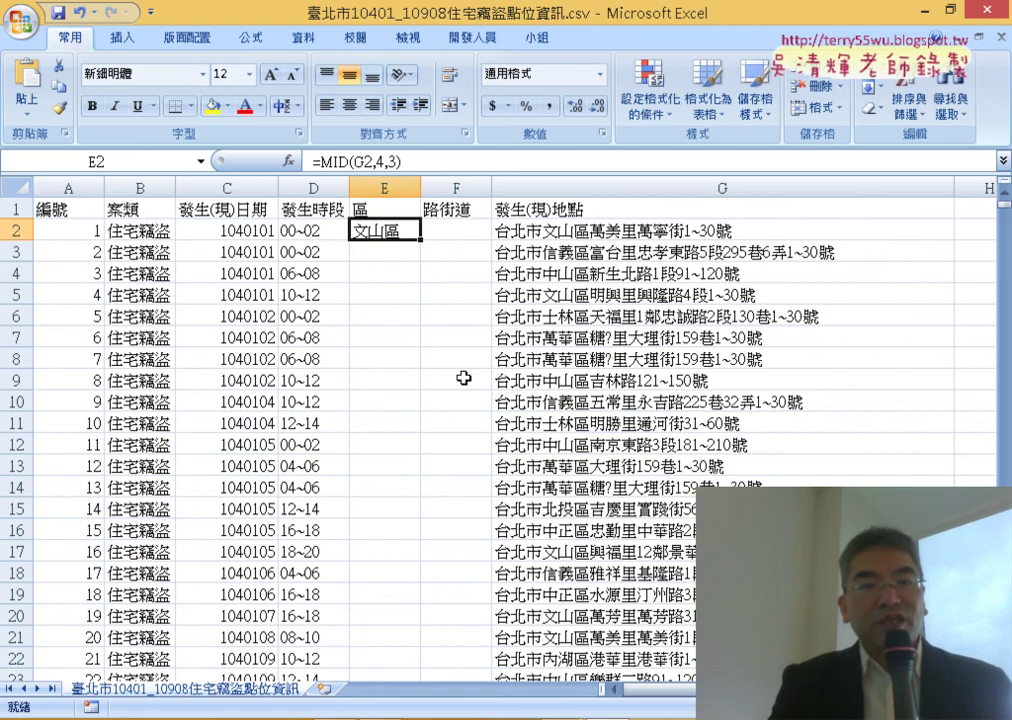
# Step: Copy E2's district formula down the whole column, scroll to check it, then examine G2's address
pyautogui.doubleClick(418, 232)
pyautogui.scroll(-6, 420, 250)
pyautogui.scroll(-2, 421, 258)
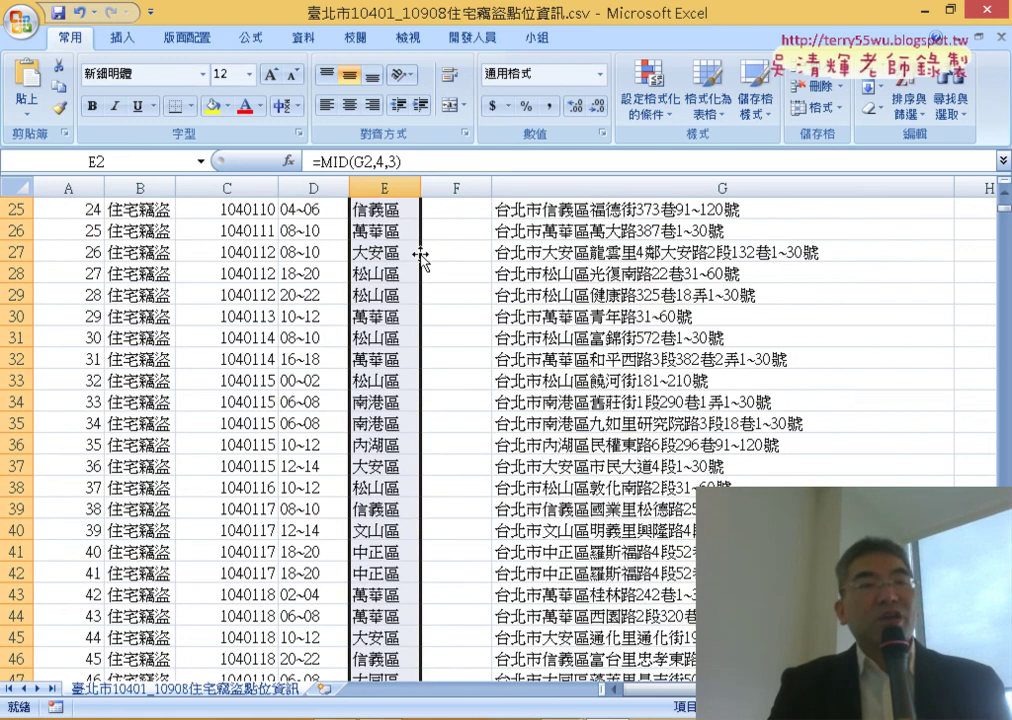
pyautogui.scroll(-12, 420, 258)
pyautogui.scroll(-8, 420, 258)
pyautogui.scroll(-6, 418, 240)
pyautogui.scroll(9, 413, 221)
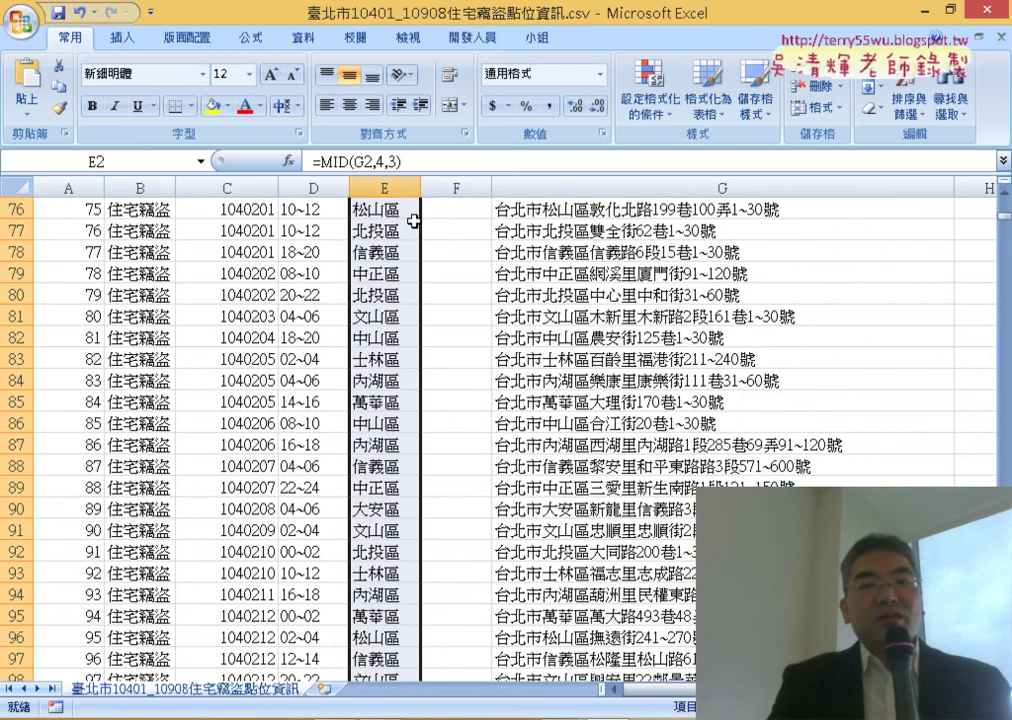
pyautogui.scroll(14, 411, 240)
pyautogui.scroll(7, 409, 262)
pyautogui.scroll(4, 404, 278)
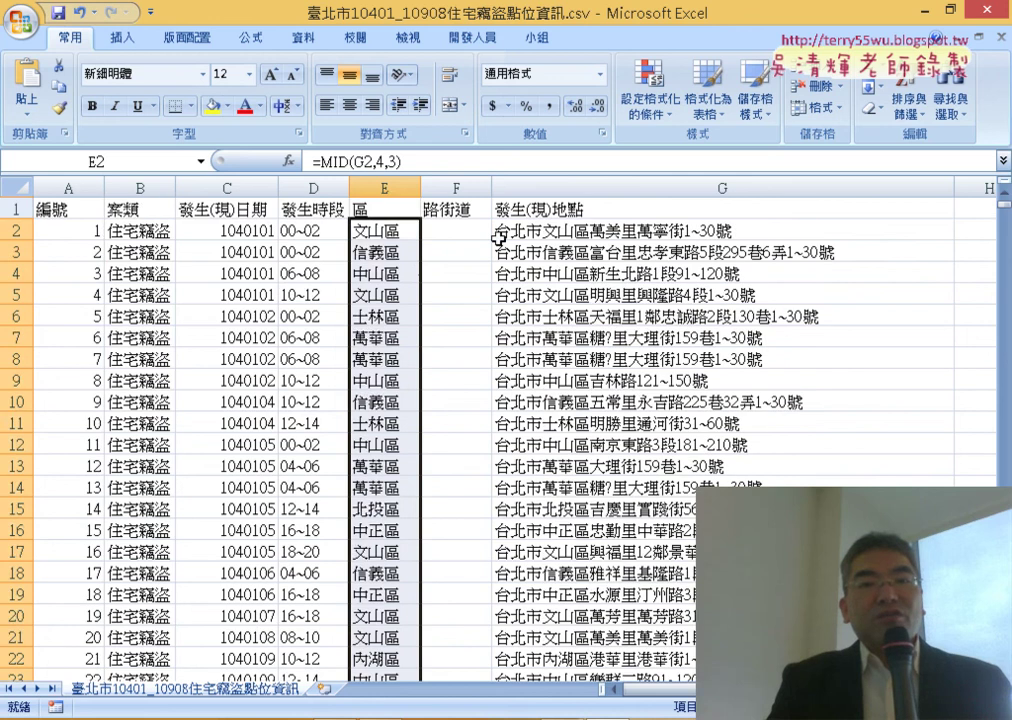
pyautogui.click(465, 230)
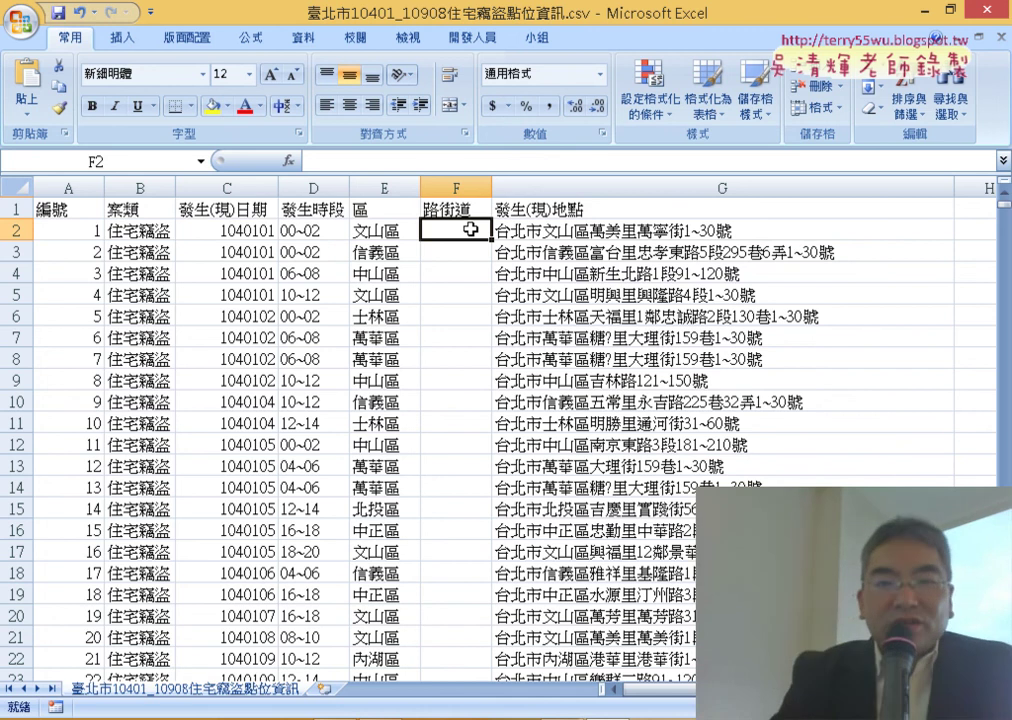
pyautogui.doubleClick(669, 229)
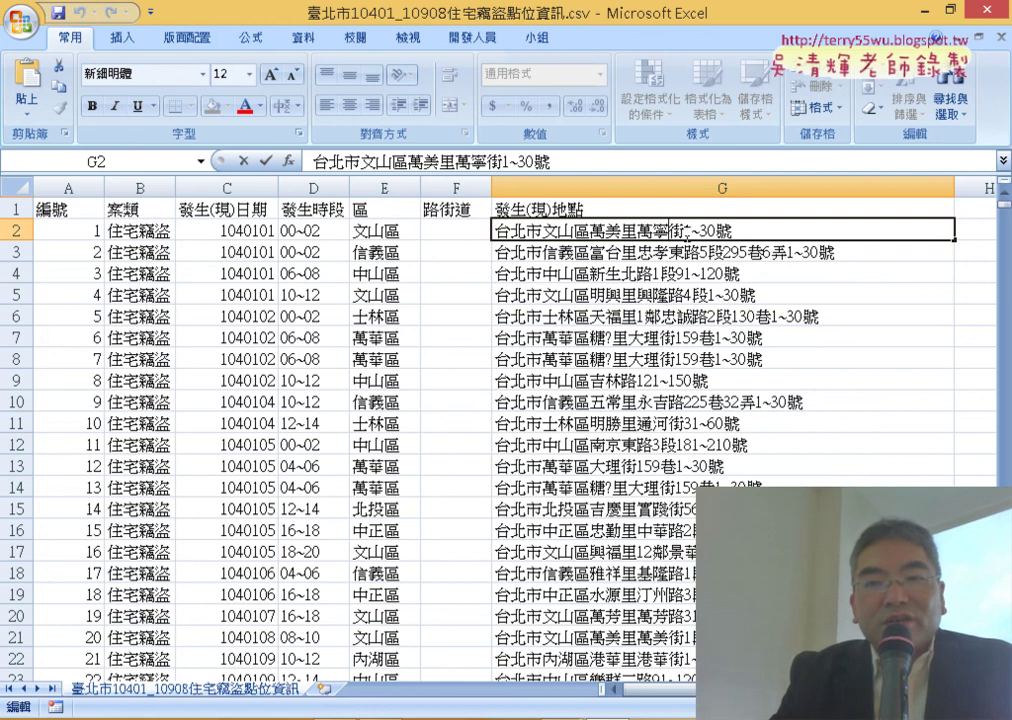
pyautogui.moveTo(685, 229); pyautogui.dragTo(640, 229)
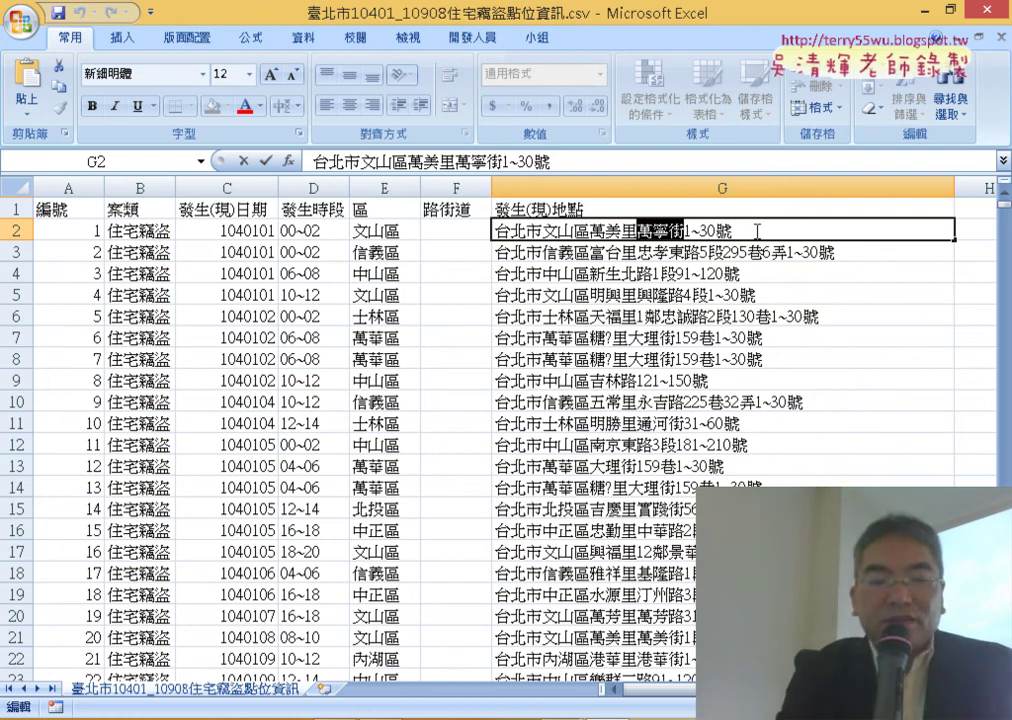
pyautogui.hotkey('ctrl', '1')
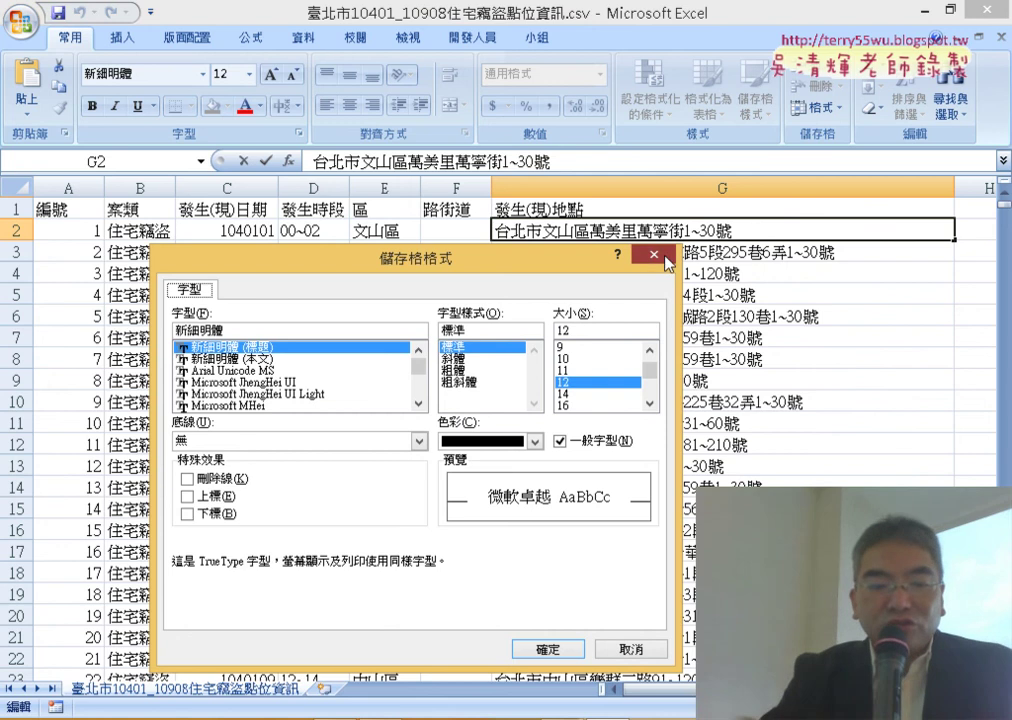
pyautogui.press('Escape')
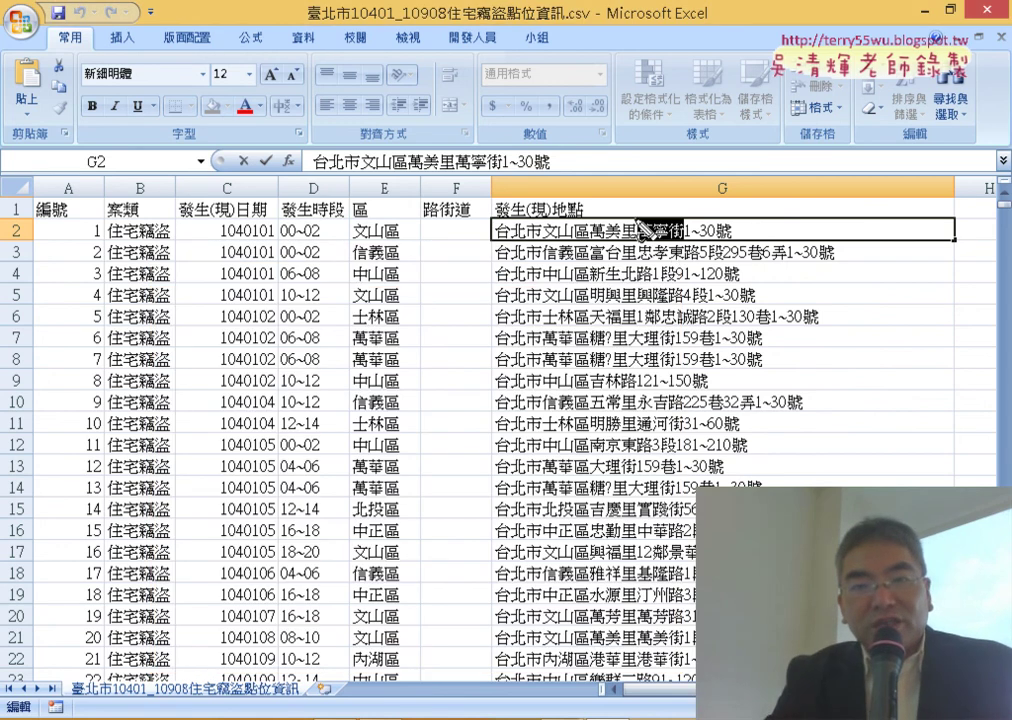
pyautogui.hotkey('ctrl', '2')
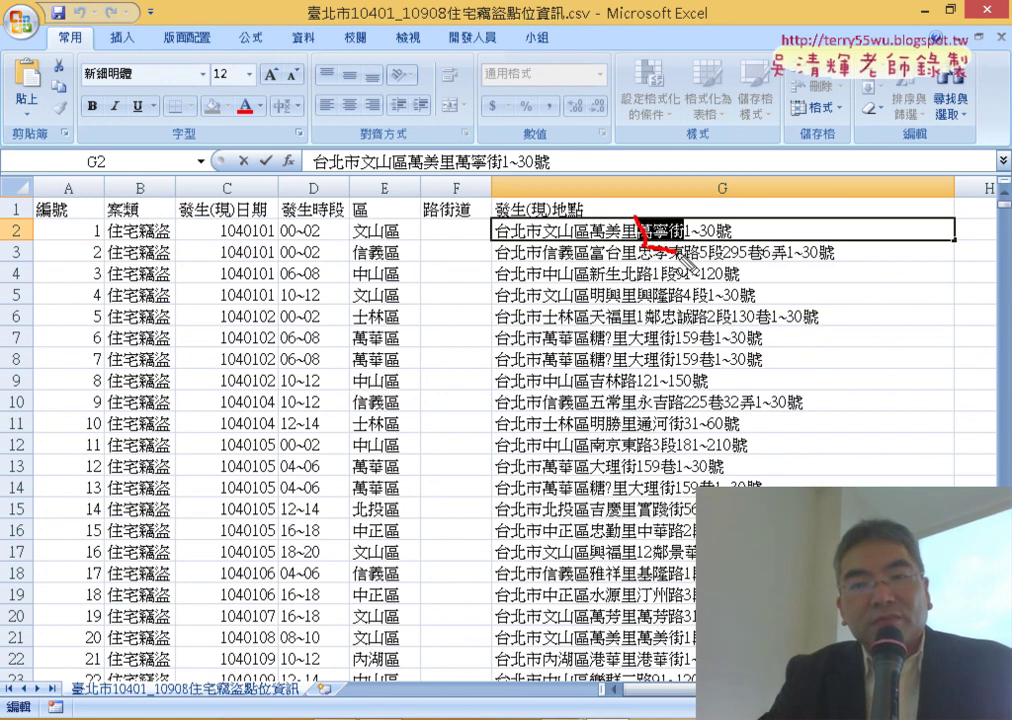
pyautogui.moveTo(645, 249); pyautogui.dragTo(692, 246)
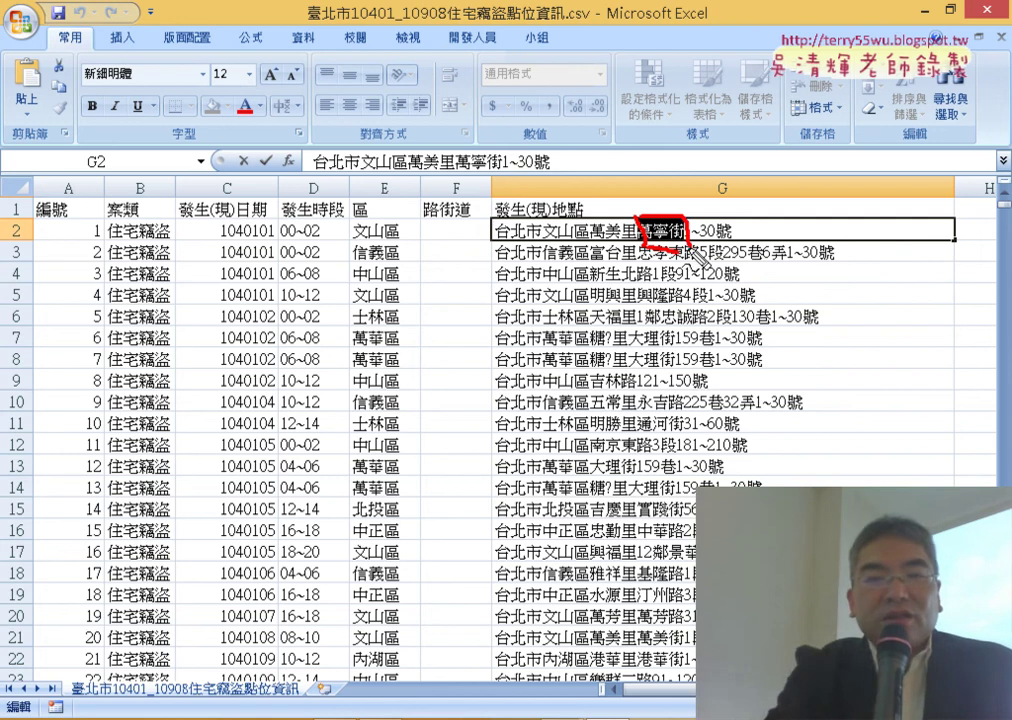
pyautogui.press('Escape')
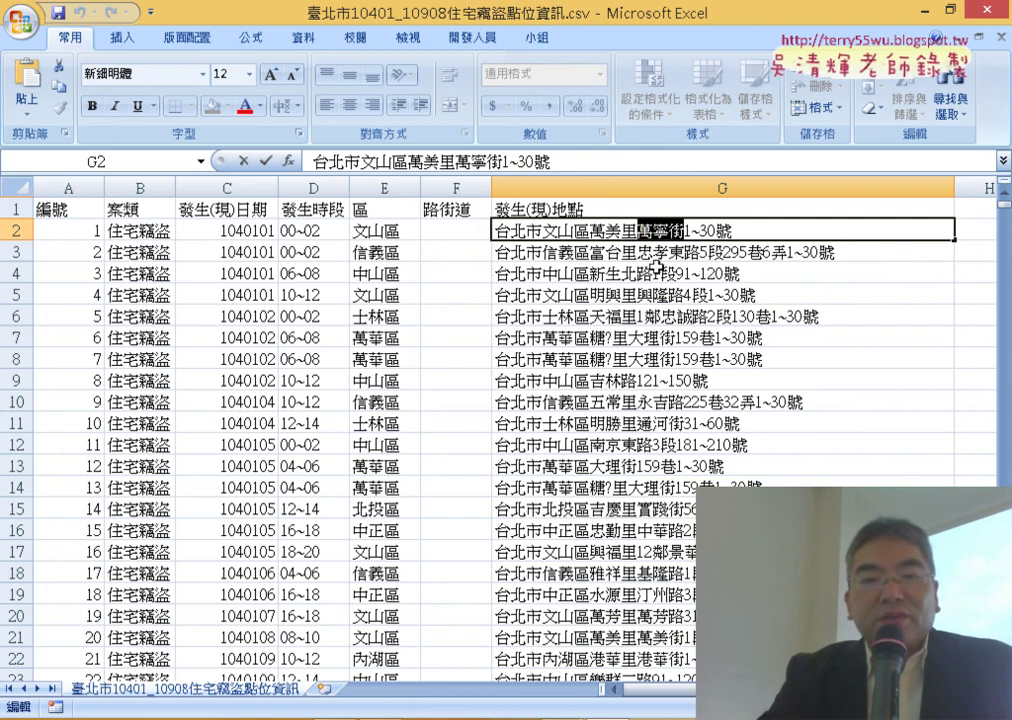
pyautogui.click(653, 250)
pyautogui.moveTo(651, 250); pyautogui.dragTo(705, 256)
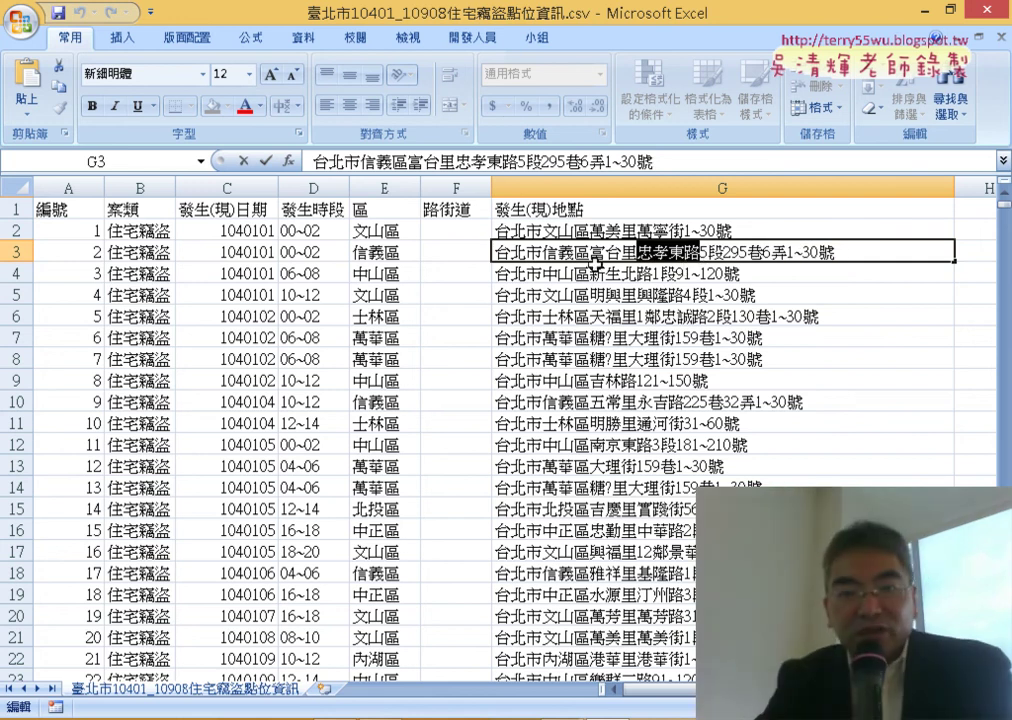
pyautogui.click(625, 276)
pyautogui.doubleClick(625, 276)
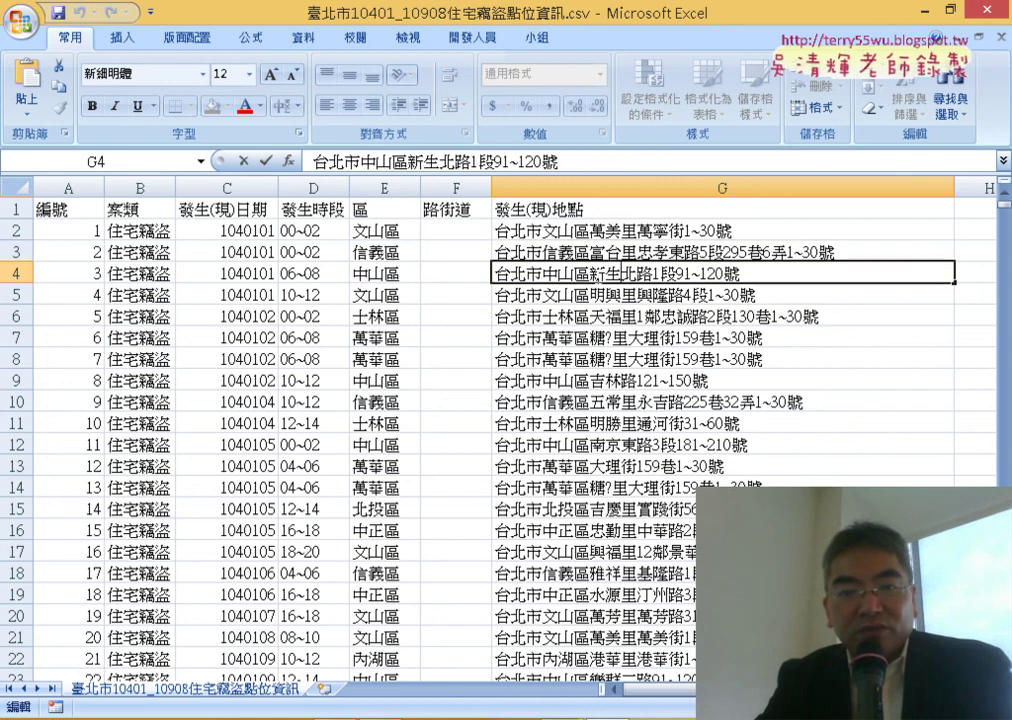
pyautogui.moveTo(592, 273)
pyautogui.mouseDown()
pyautogui.moveTo(740, 273)
pyautogui.moveTo(652, 273)
pyautogui.mouseUp()
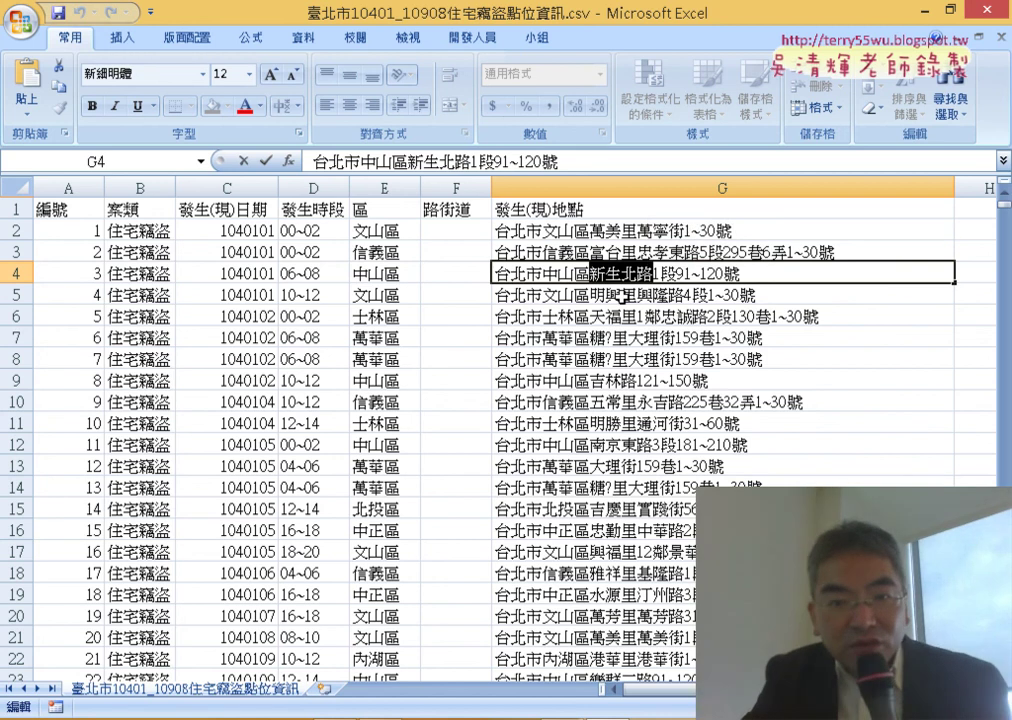
pyautogui.click(625, 315)
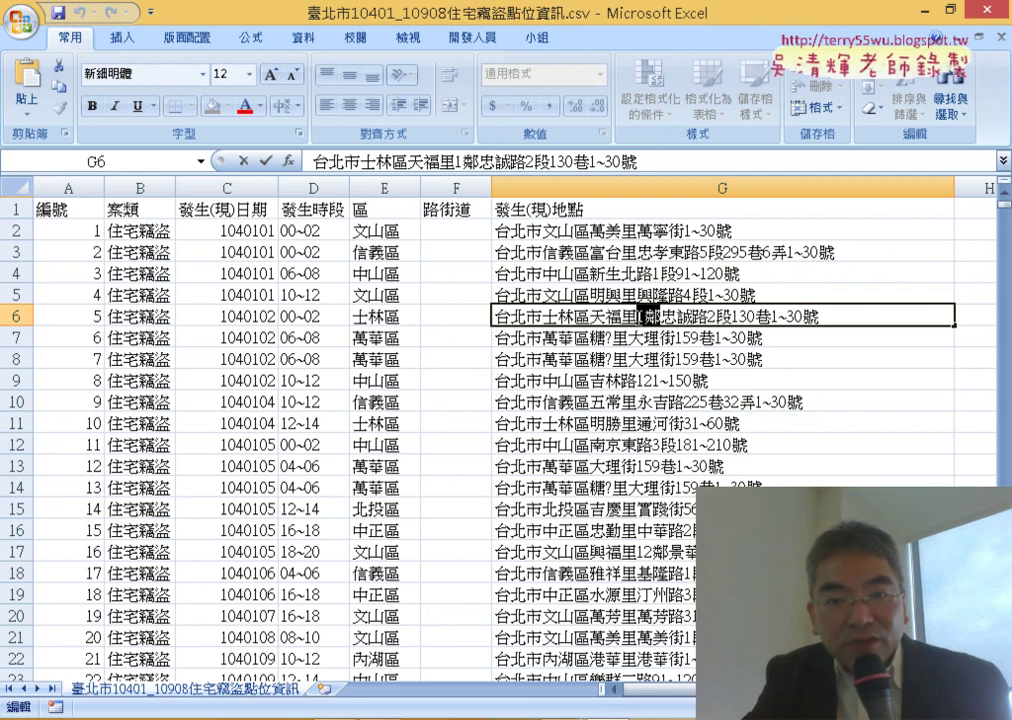
pyautogui.moveTo(621, 316); pyautogui.dragTo(545, 316)
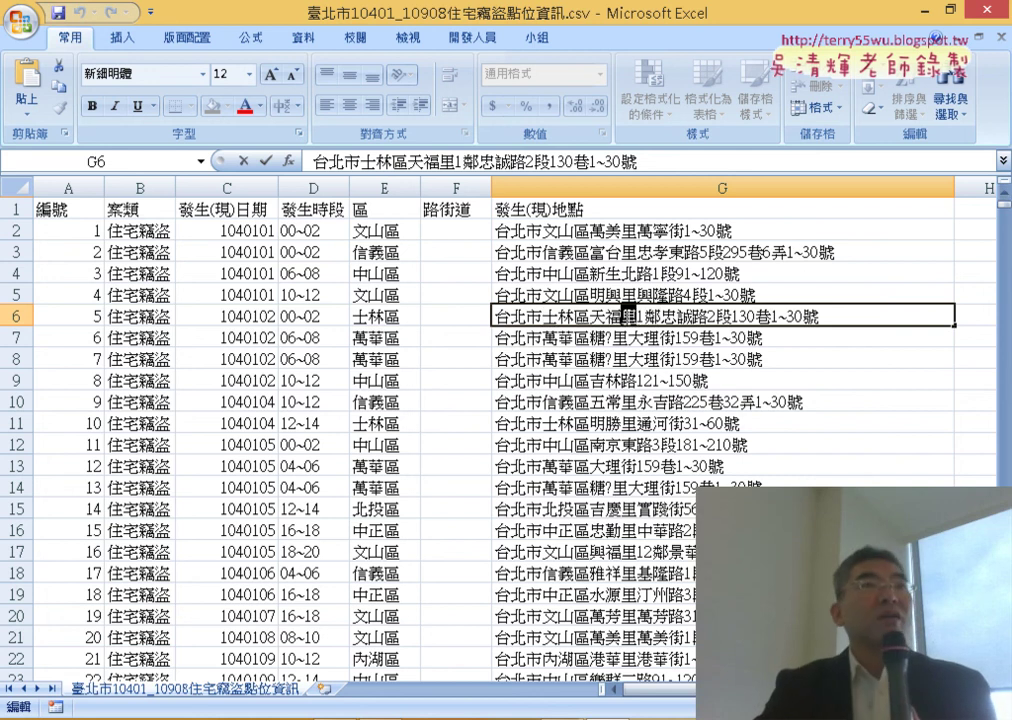
pyautogui.moveTo(650, 316); pyautogui.dragTo(627, 313)
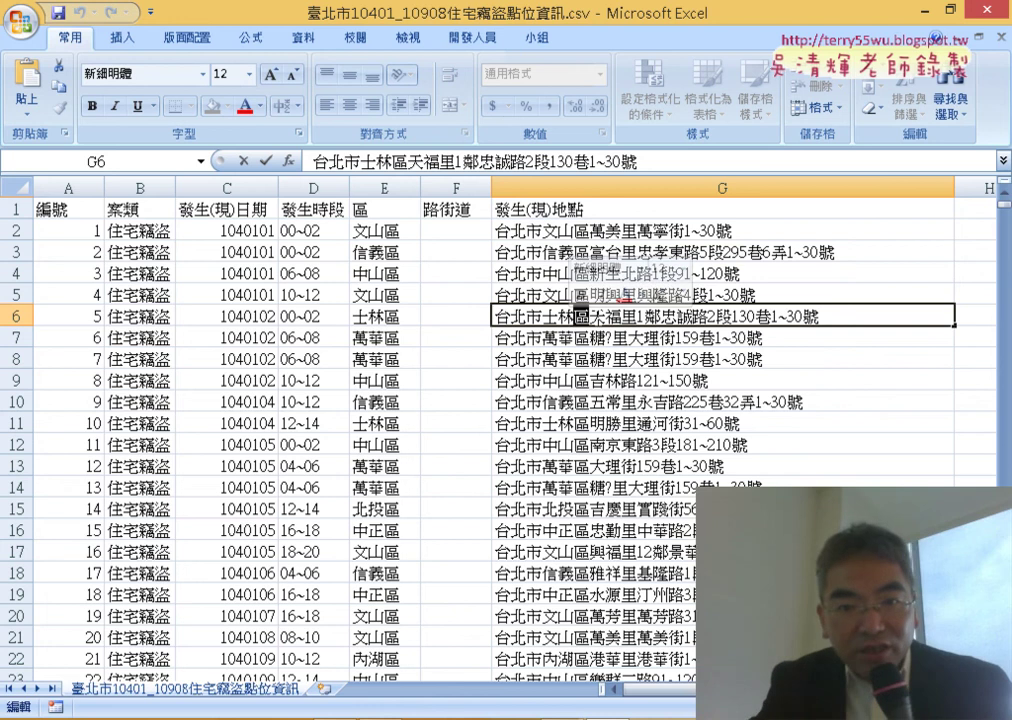
pyautogui.click(571, 279)
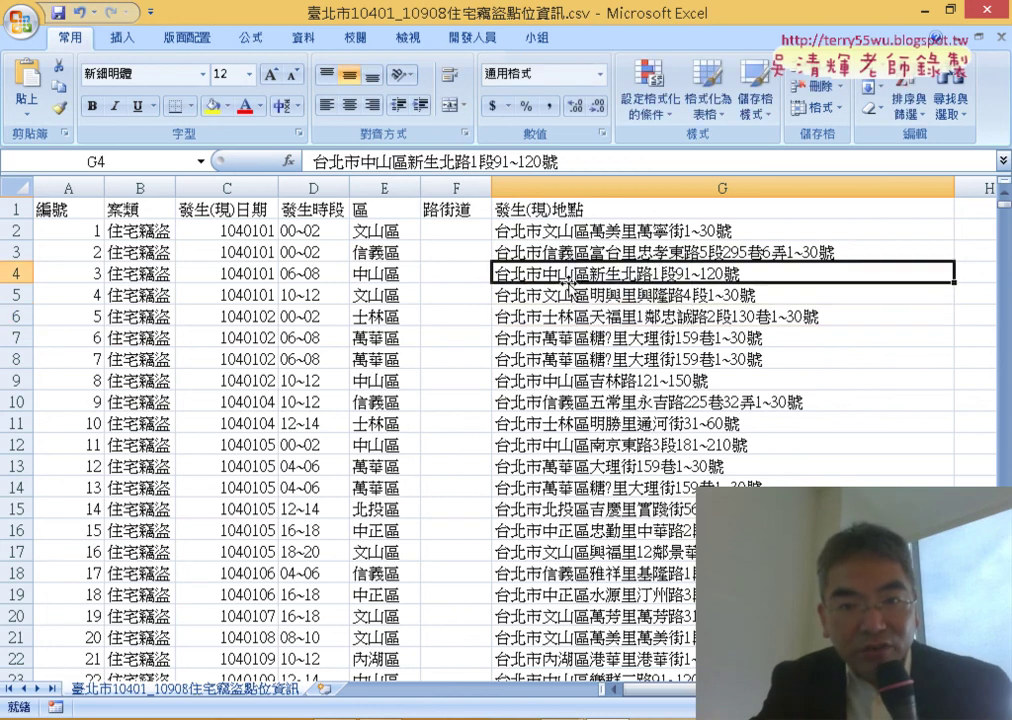
pyautogui.doubleClick(599, 273)
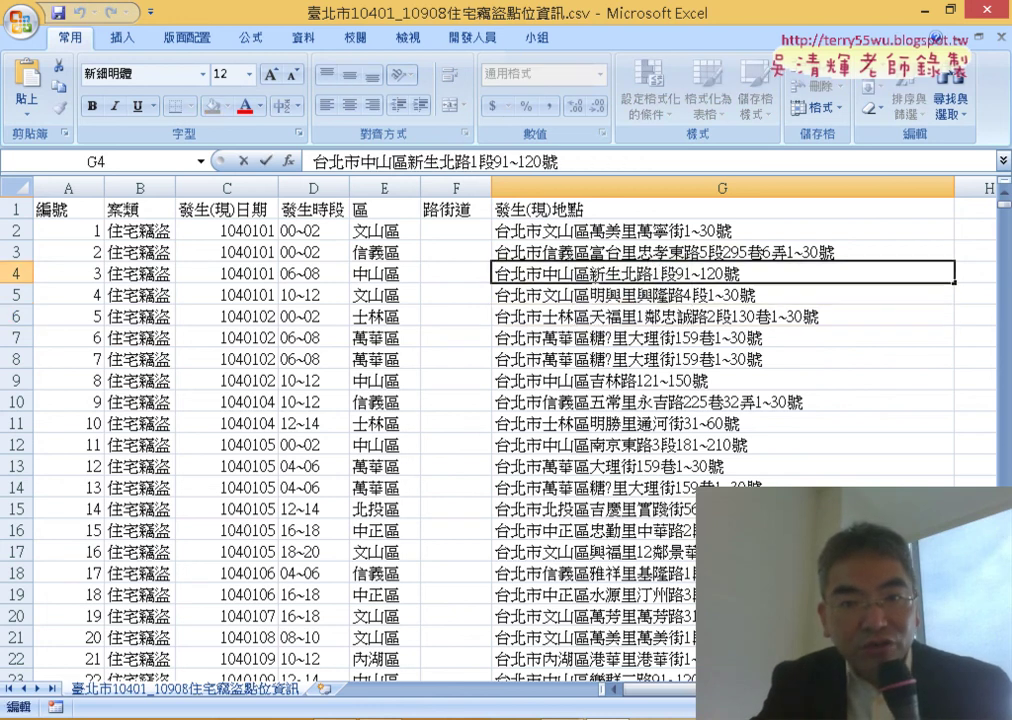
pyautogui.moveTo(638, 275); pyautogui.dragTo(652, 274)
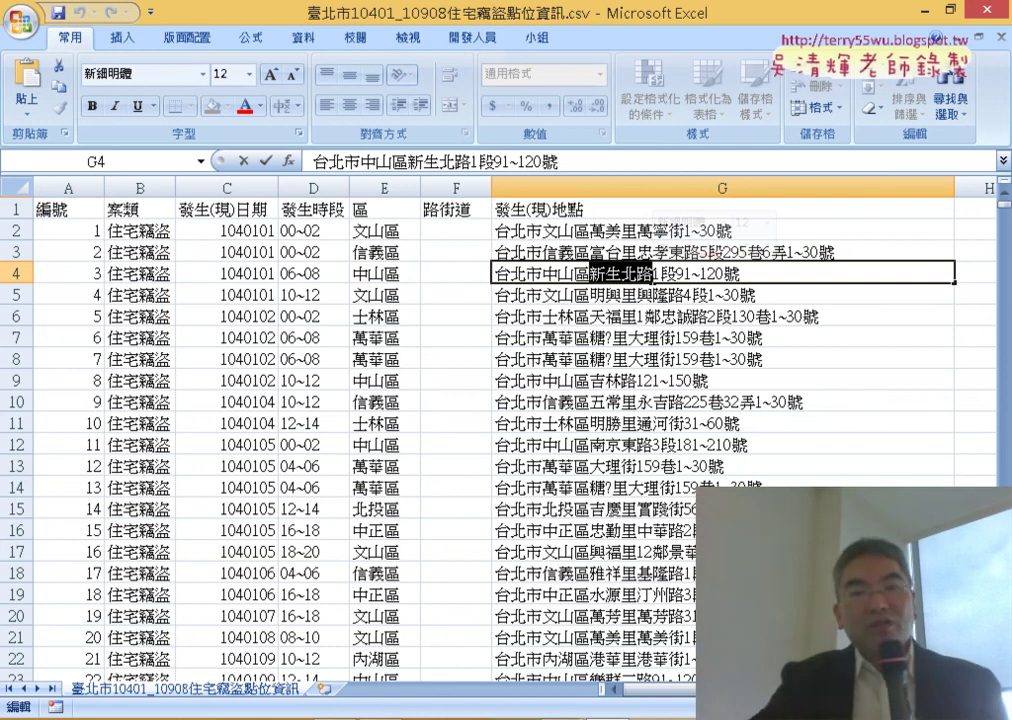
pyautogui.click(637, 272)
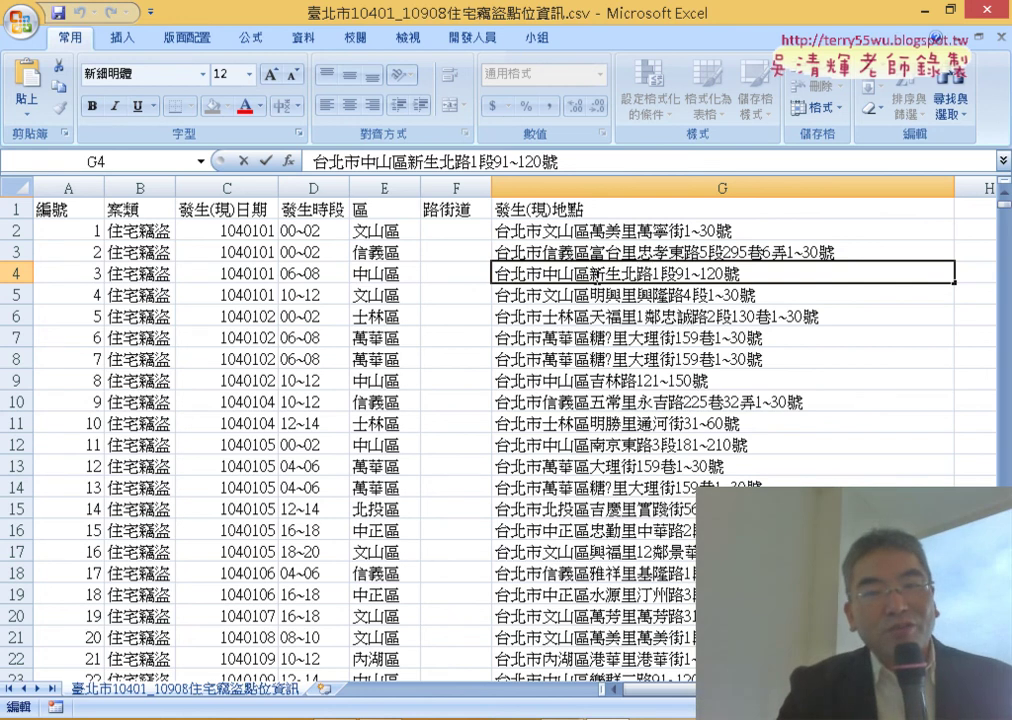
pyautogui.moveTo(591, 273); pyautogui.dragTo(651, 274)
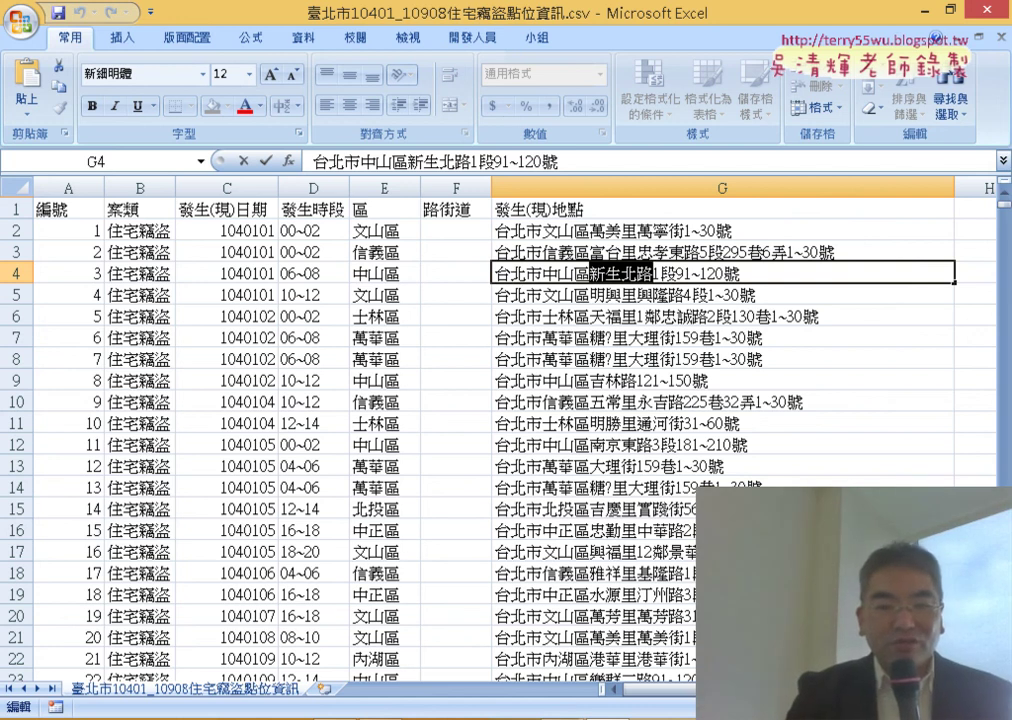
# Step: Switch to PowerPoint and scroll to slide 30, 2.產生路、街、道, with the MID/IFERROR/FIND formula
pyautogui.hotkey('alt', 'Tab')
pyautogui.scroll(-1, 484, 548)
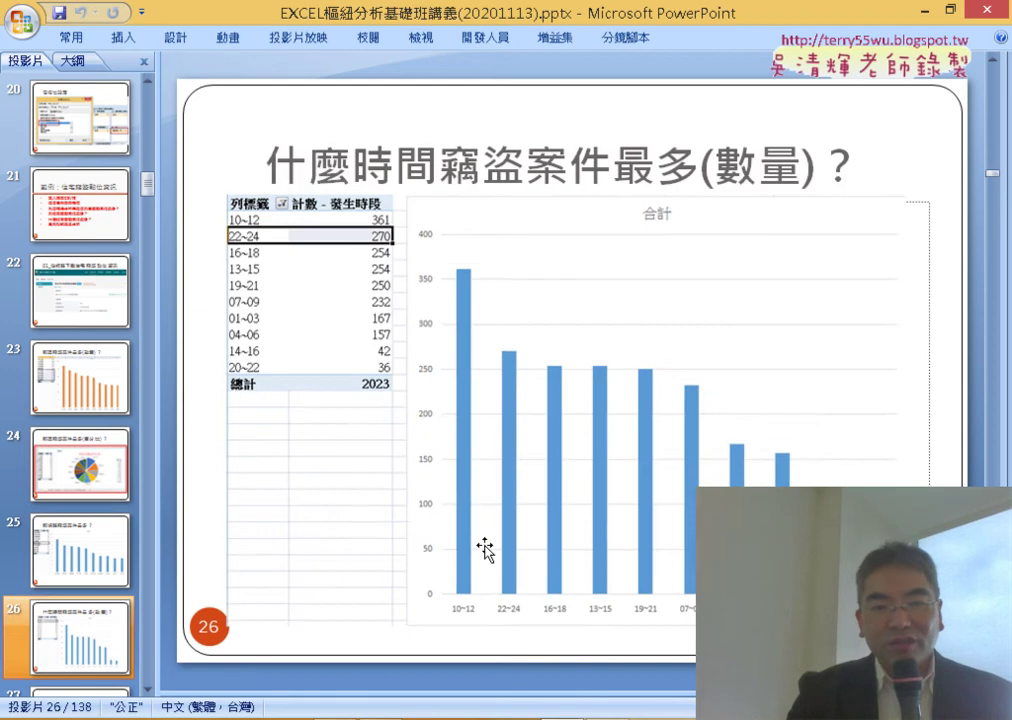
pyautogui.scroll(-3, 484, 548)
pyautogui.scroll(-1, 484, 548)
pyautogui.scroll(1, 486, 550)
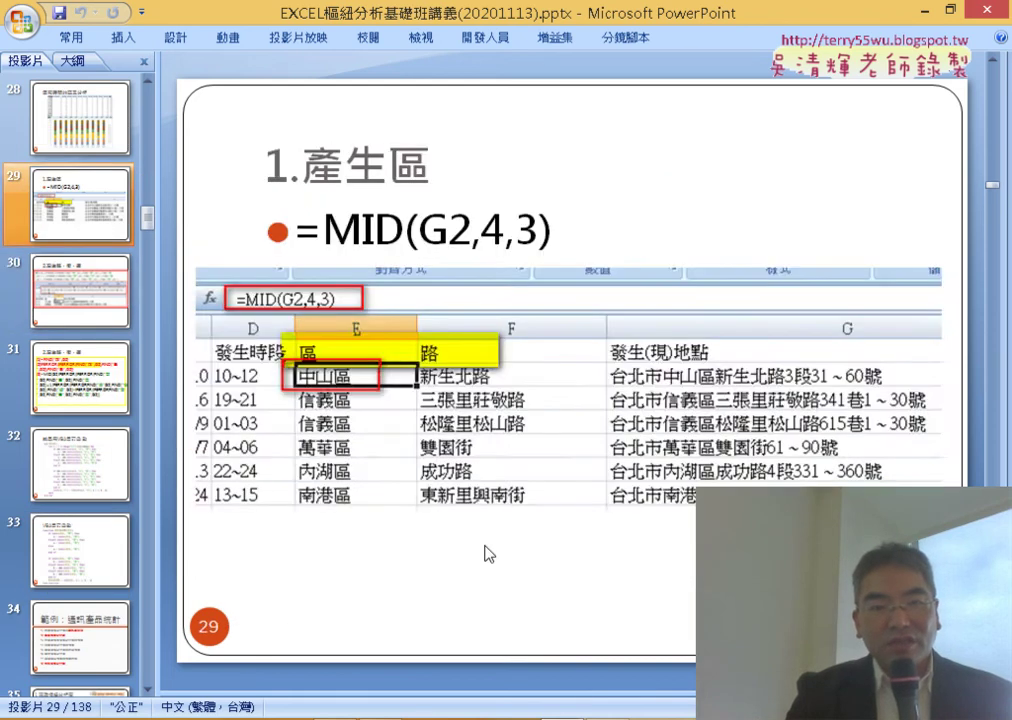
pyautogui.scroll(-1, 488, 553)
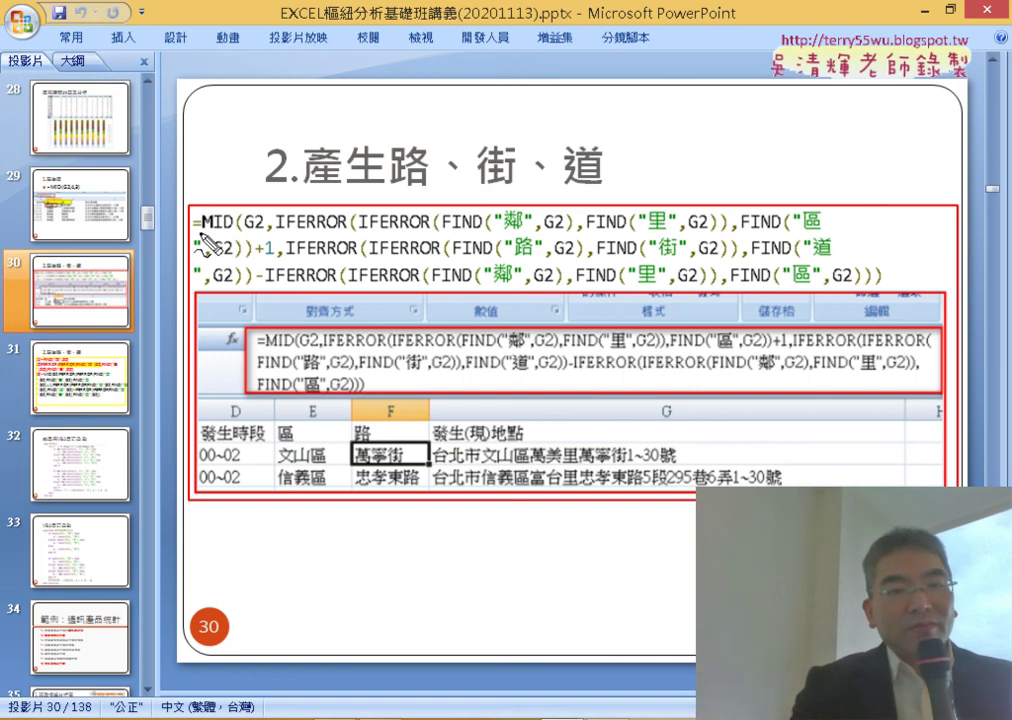
pyautogui.moveTo(204, 236); pyautogui.dragTo(238, 244)
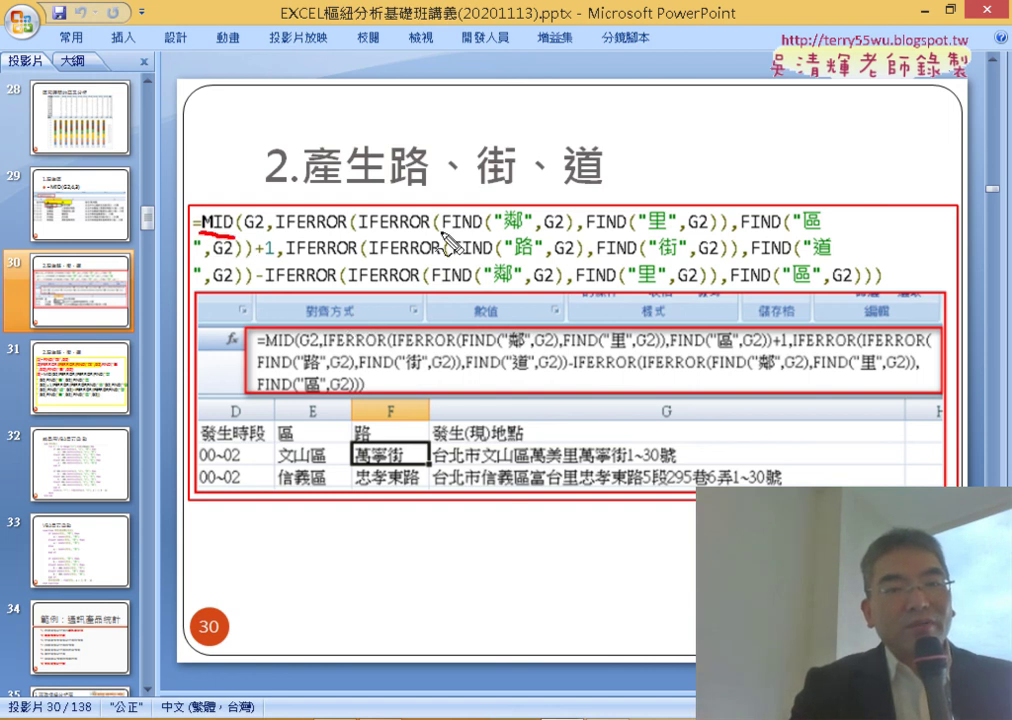
pyautogui.moveTo(444, 237); pyautogui.dragTo(480, 237)
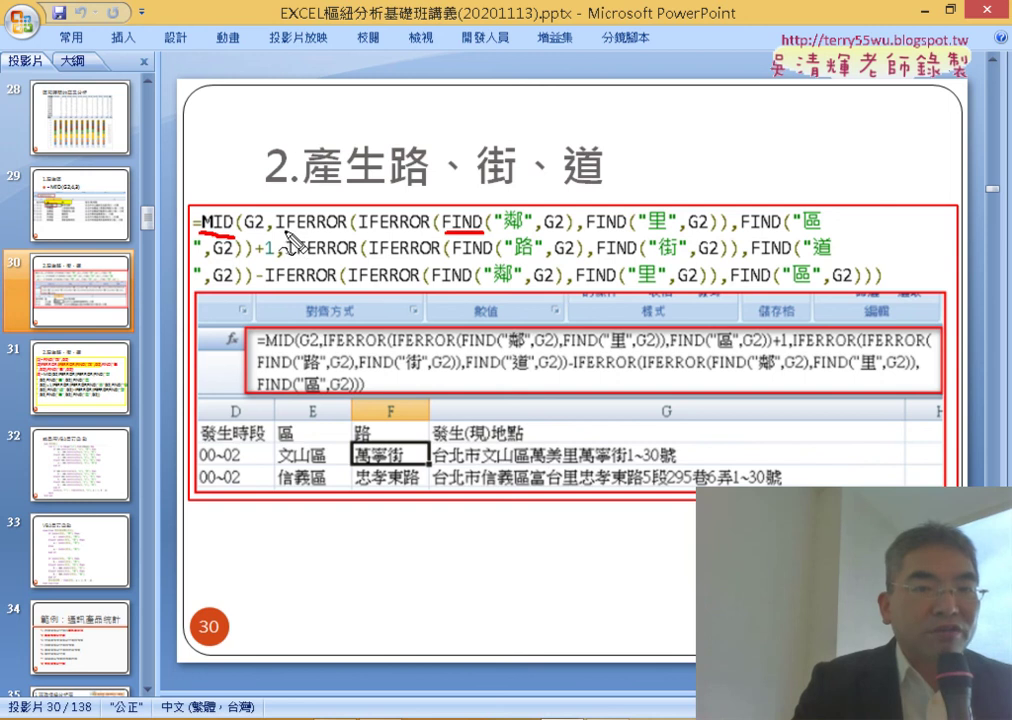
pyautogui.moveTo(277, 231); pyautogui.dragTo(346, 230)
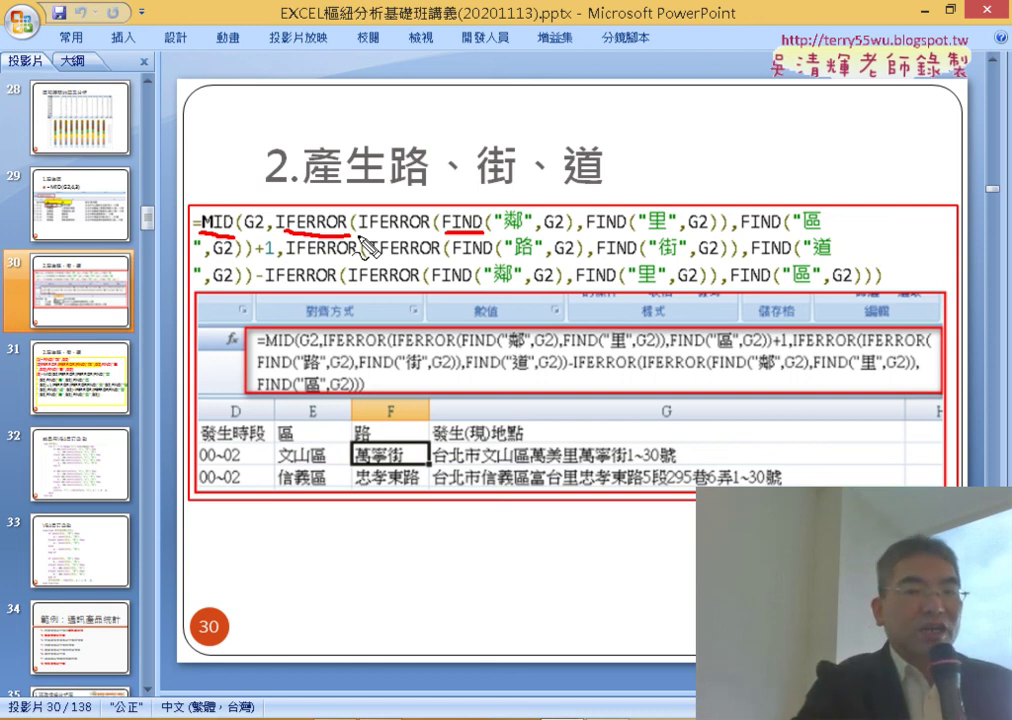
pyautogui.press('Escape')
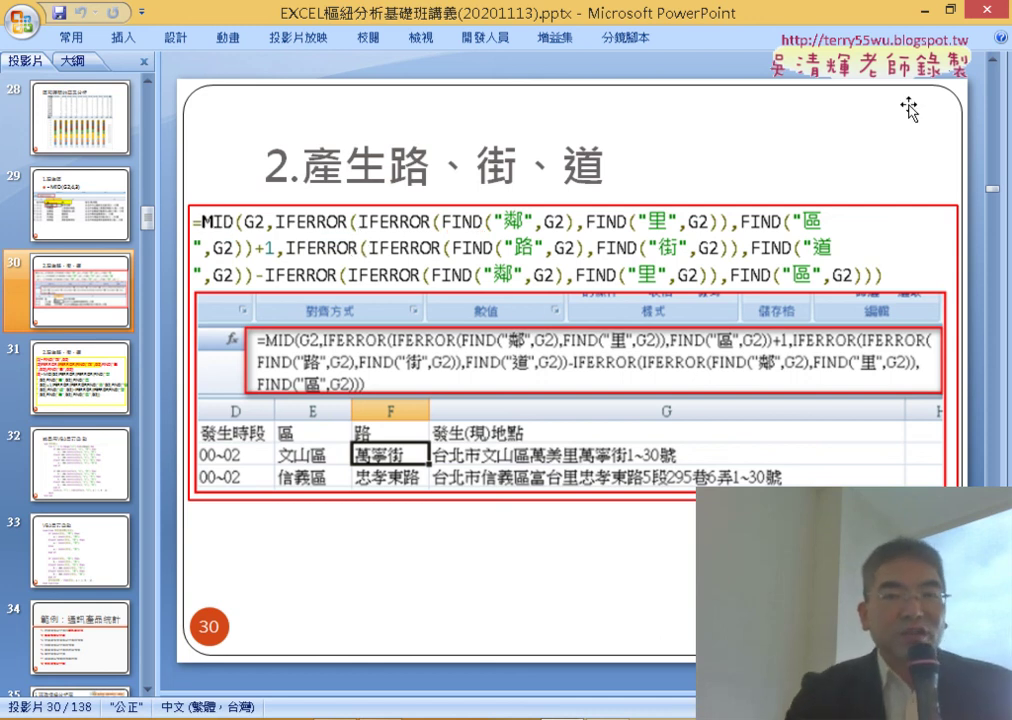
# Step: Minimize PowerPoint and, back in Excel, select the empty 路街道 column F, then E, then F again
pyautogui.click(922, 10)
pyautogui.click(456, 187)
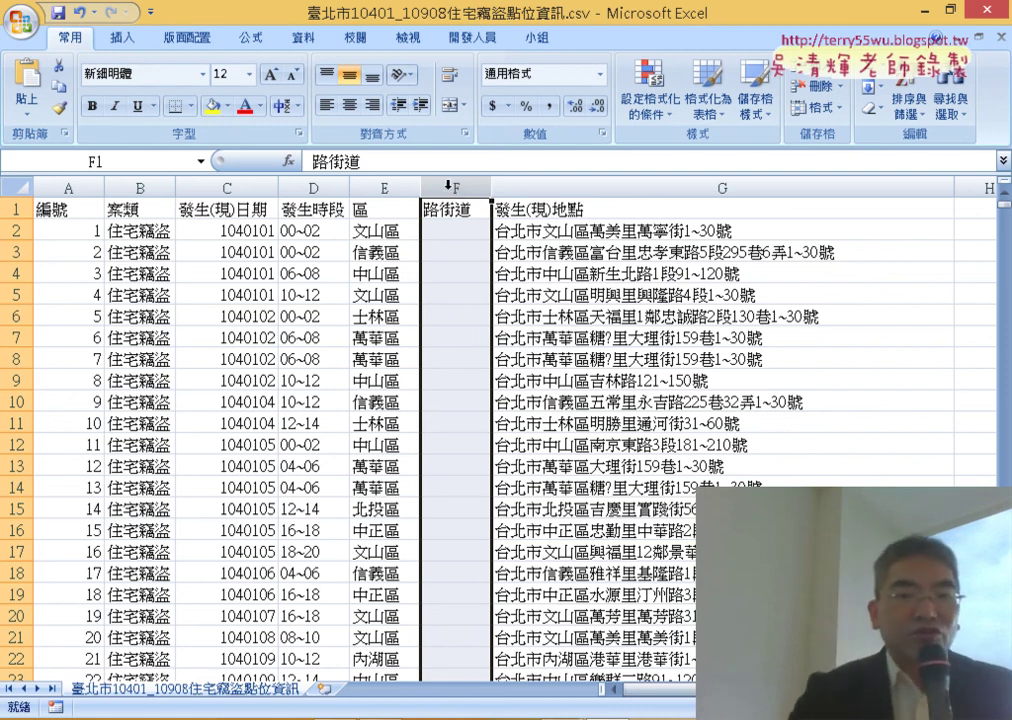
pyautogui.click(397, 187)
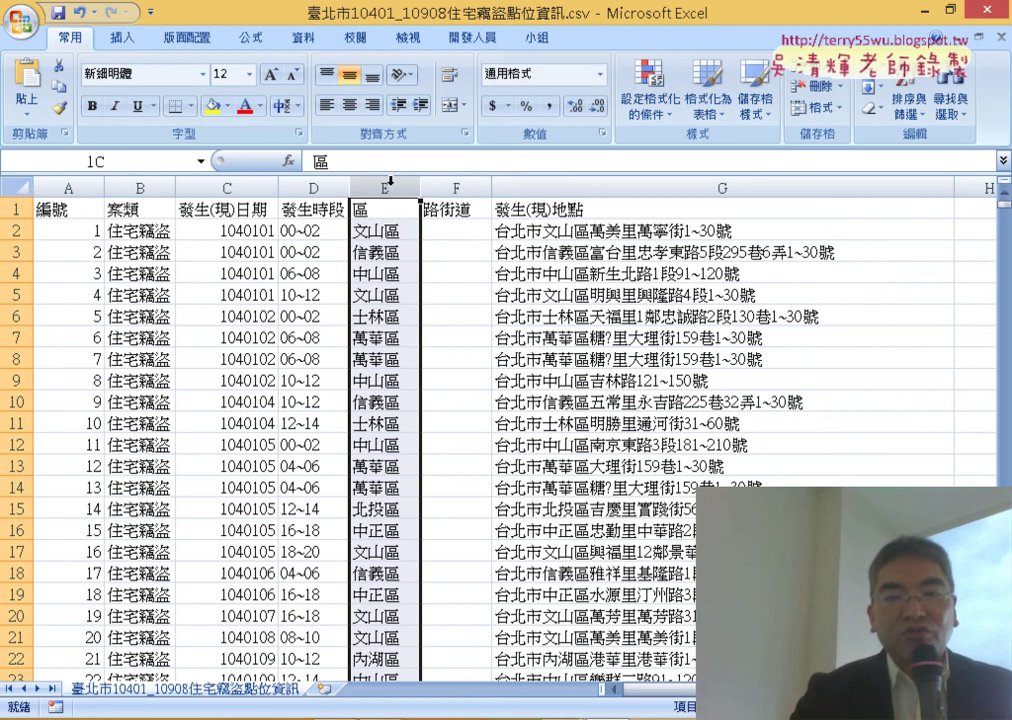
pyautogui.click(444, 186)
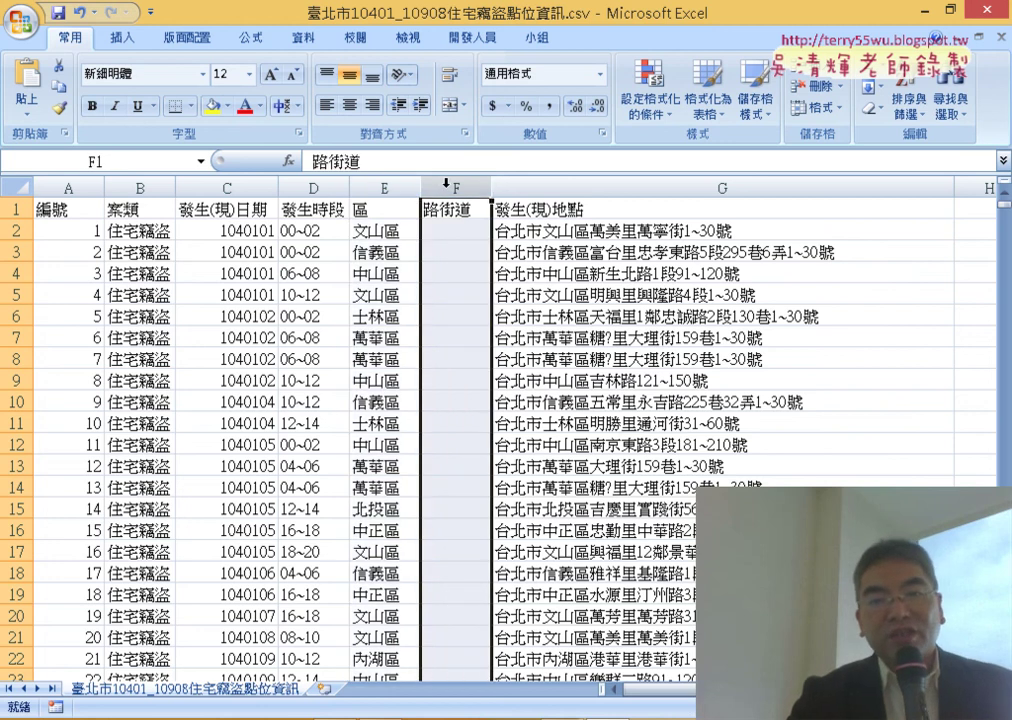